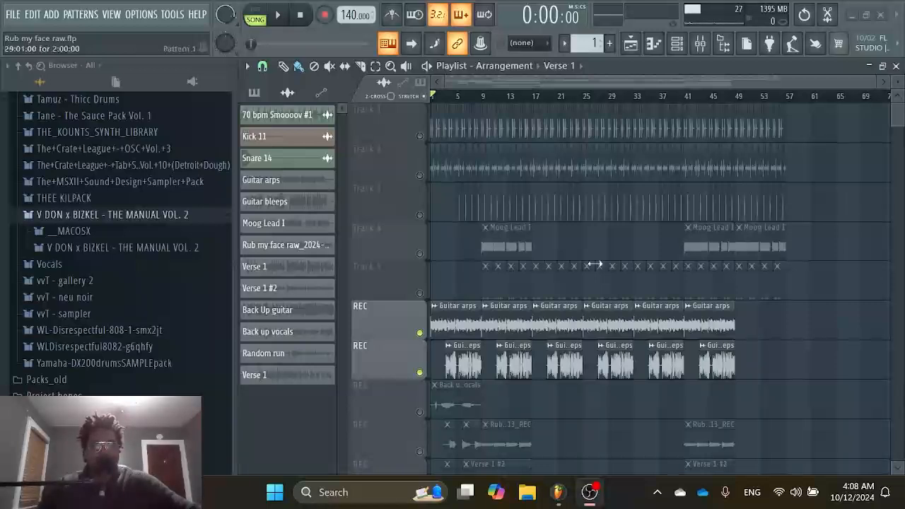
Play the song from the start with only the Guitar arps and Guitar bleeps tracks active, and stop playback after listening.
{"action": "left_click", "coordinate": [371, 143]}
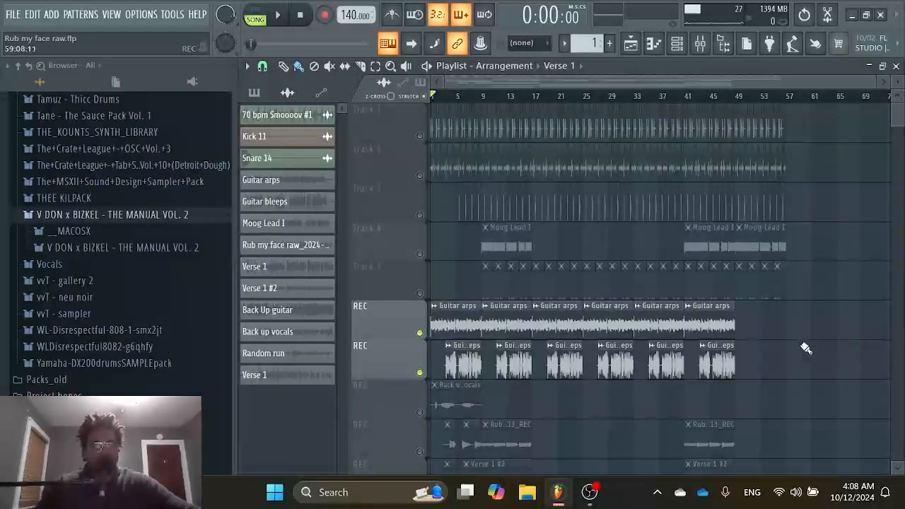
{"action": "left_click", "coordinate": [282, 17]}
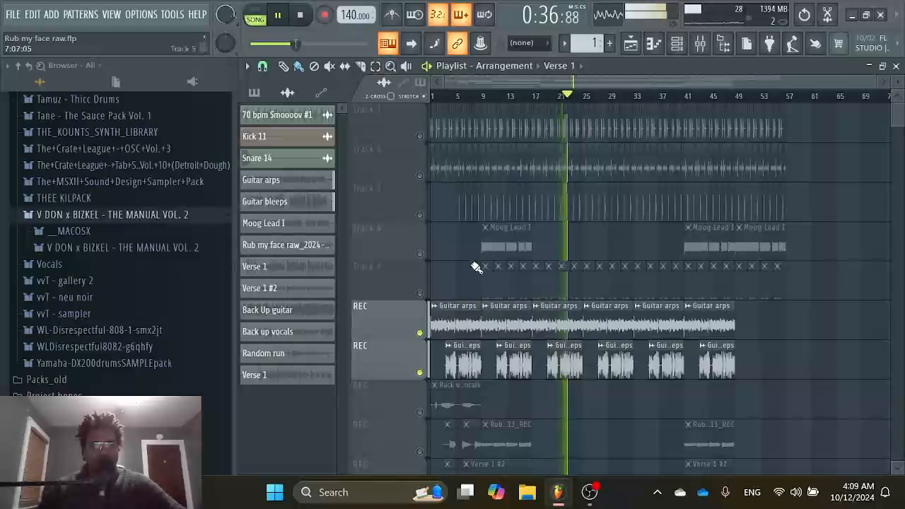
{"action": "scroll", "coordinate": [474, 258], "scroll_direction": "down", "scroll_amount": 3}
{"action": "scroll", "coordinate": [473, 258], "scroll_direction": "up", "scroll_amount": 3}
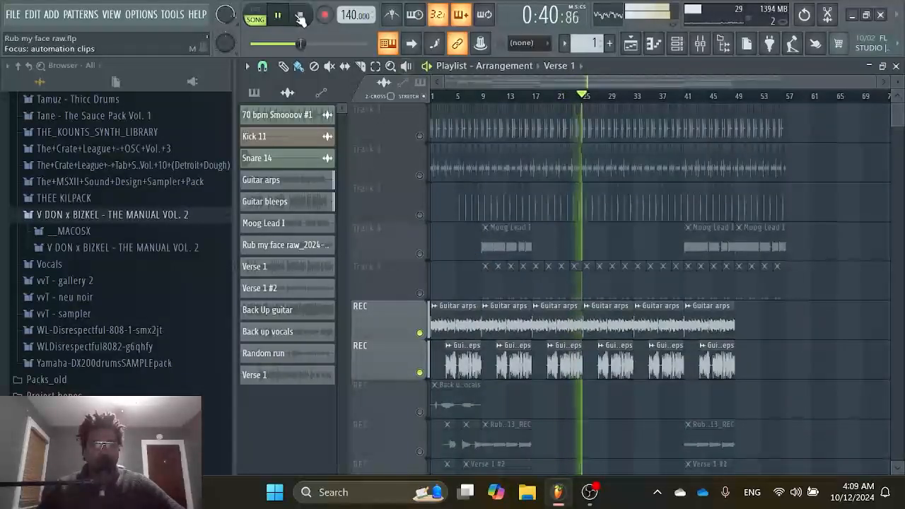
{"action": "key", "text": "space"}
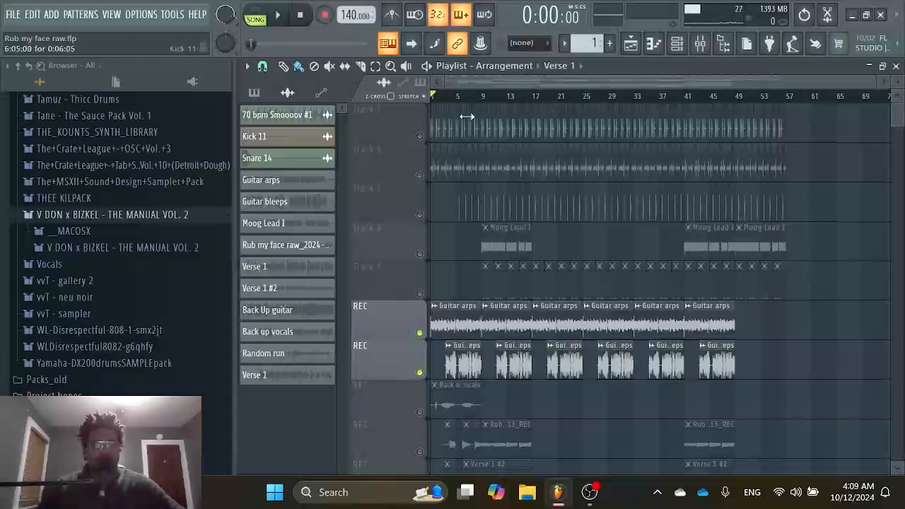
Unmute Track 4 with the Moog Lead I clips and play the song from bar 9.
{"action": "left_click", "coordinate": [420, 254]}
{"action": "left_click", "coordinate": [483, 99]}
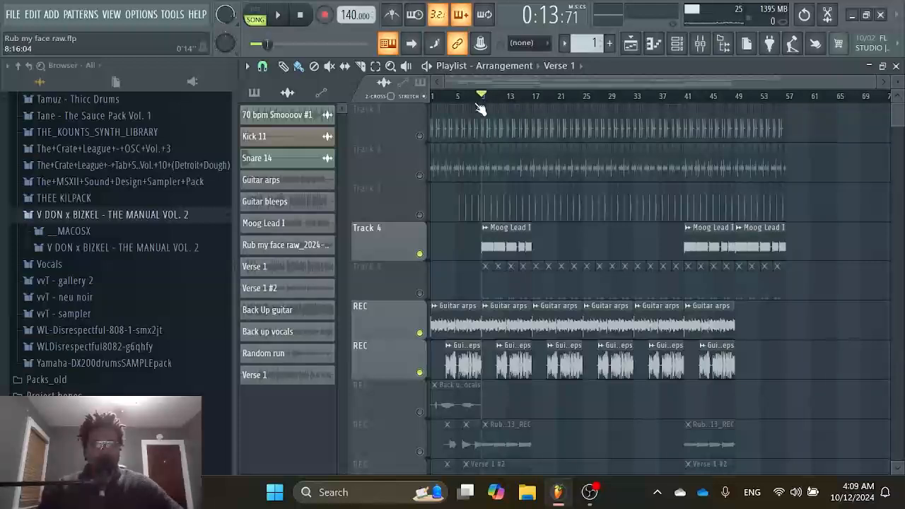
{"action": "left_click", "coordinate": [281, 17]}
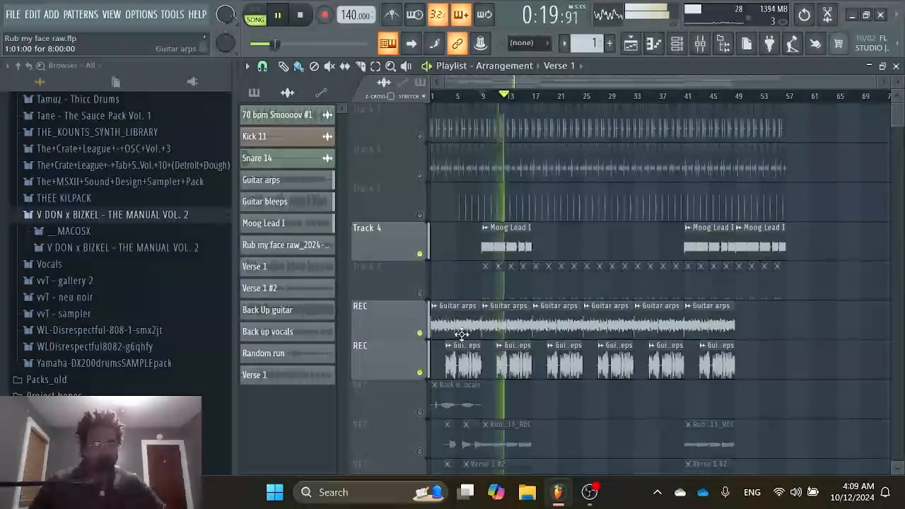
Isolate the Moog Lead I track so that both guitar tracks are silenced.
{"action": "left_click", "coordinate": [425, 294]}
{"action": "left_click", "coordinate": [424, 294]}
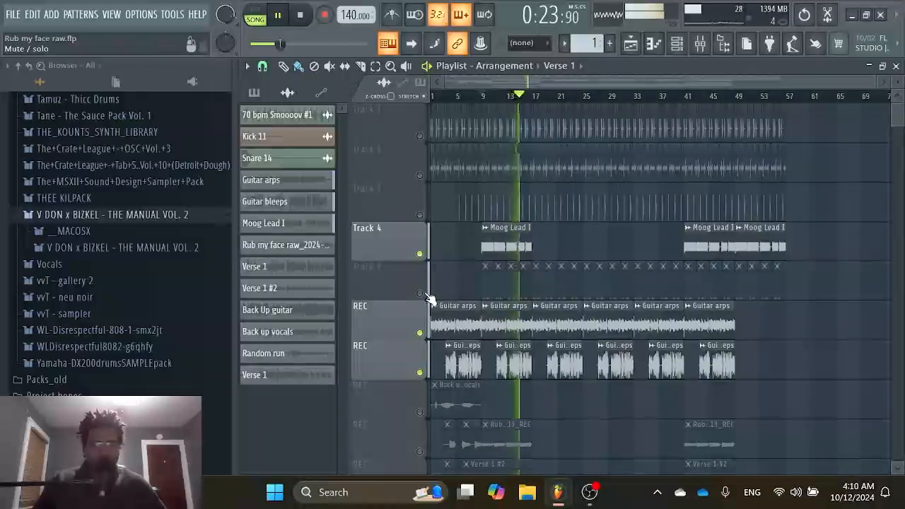
{"action": "left_click", "coordinate": [421, 254], "text": "ctrl"}
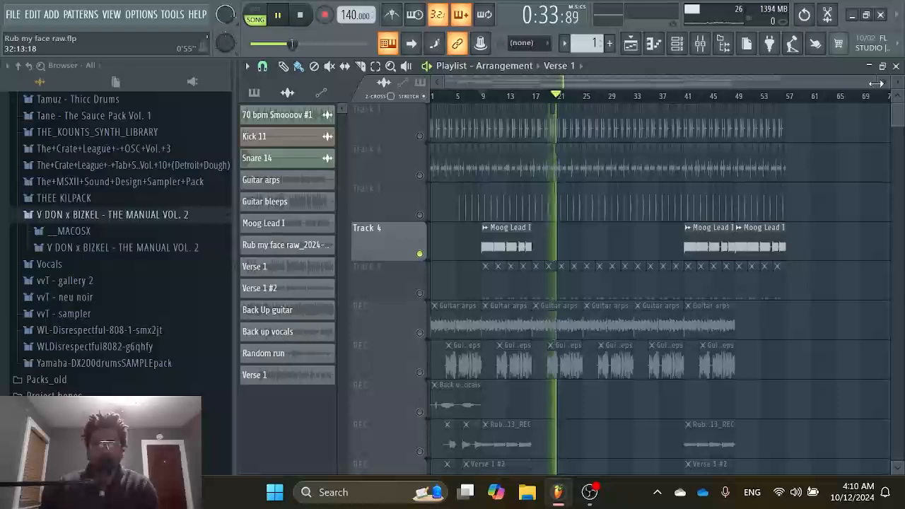
Unmute Track 2, pick the Kick 11 clip, and play the song from the beginning before stopping.
{"action": "left_click_drag", "start_coordinate": [874, 83], "coordinate": [576, 80]}
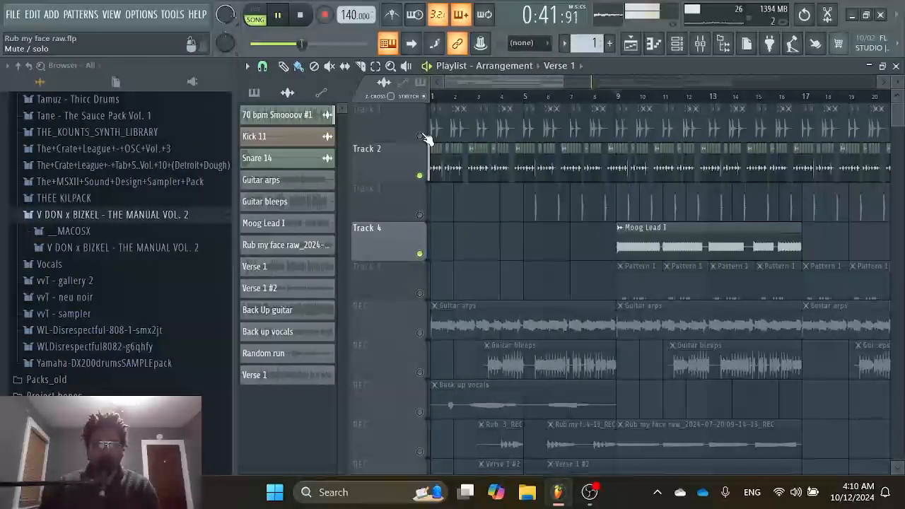
{"action": "left_click", "coordinate": [311, 137]}
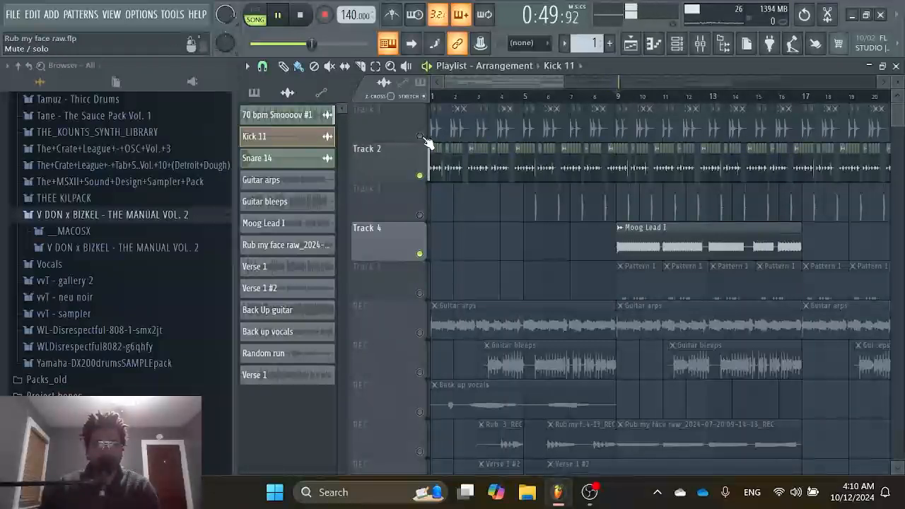
{"action": "left_click", "coordinate": [436, 96]}
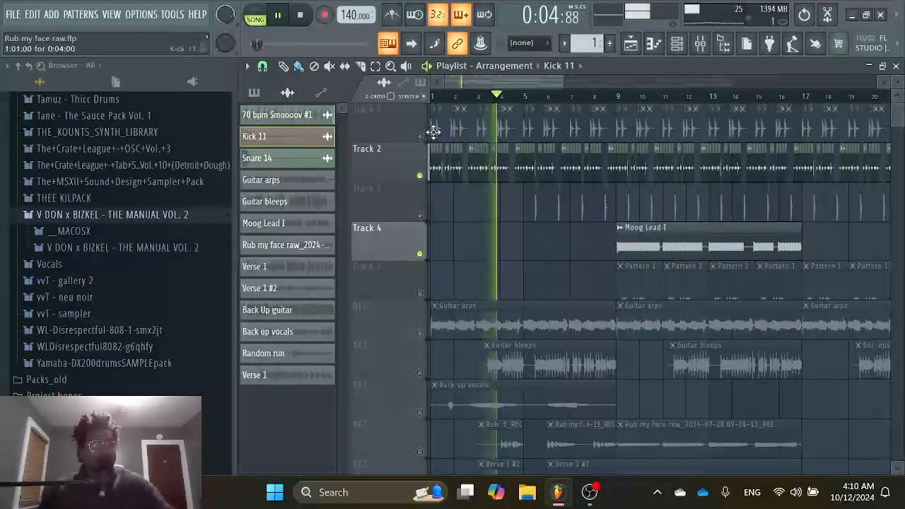
{"action": "left_click", "coordinate": [301, 15]}
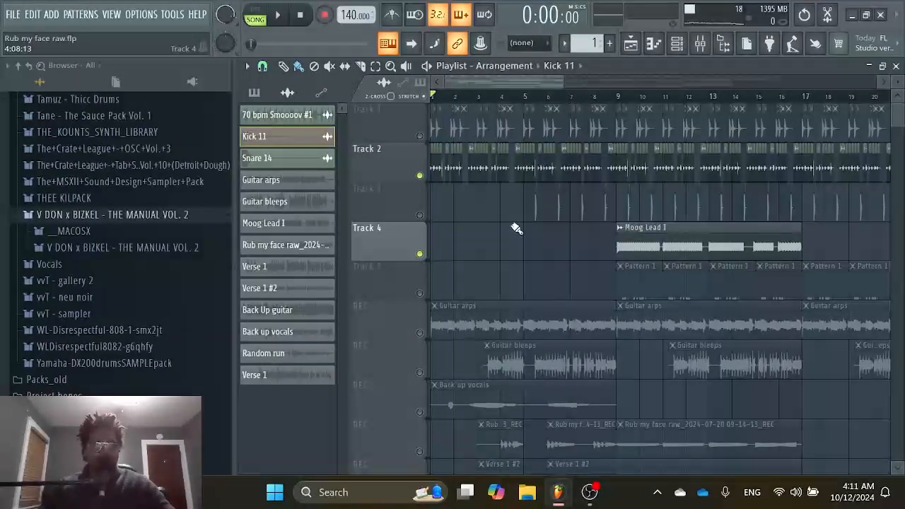
Unmute Tracks 1, 3 and 5 and both guitar tracks one by one during playback from the start, and stop.
{"action": "left_click", "coordinate": [420, 135]}
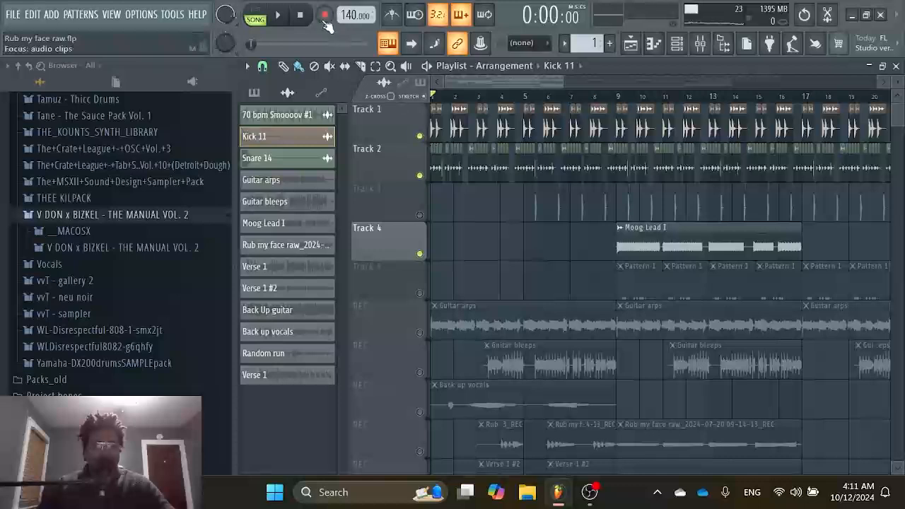
{"action": "left_click", "coordinate": [280, 15]}
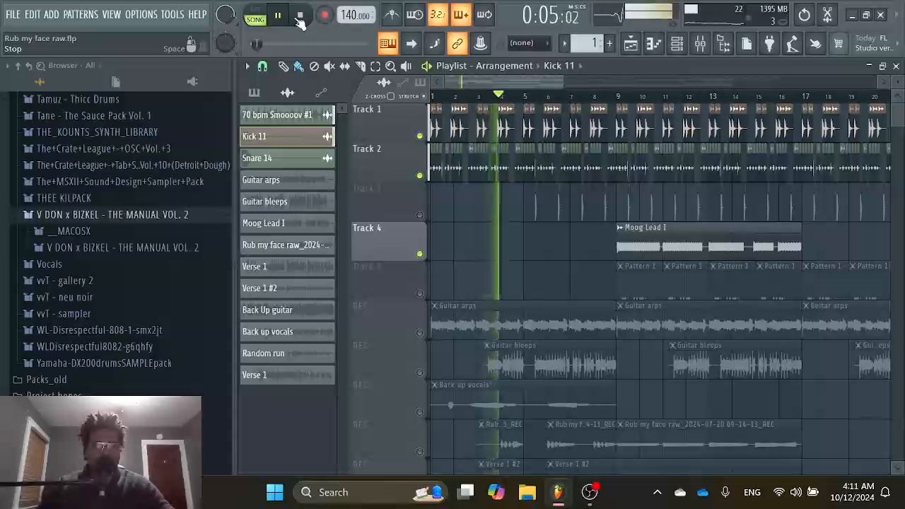
{"action": "left_click", "coordinate": [420, 215]}
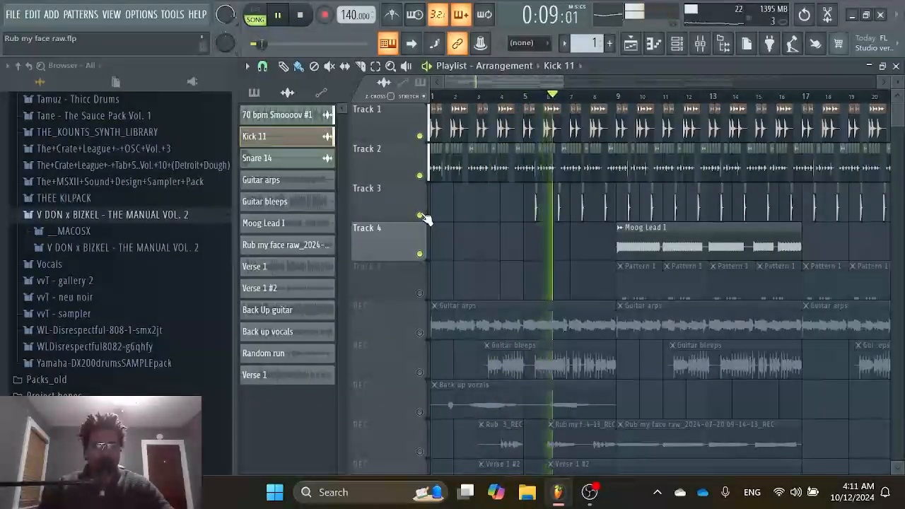
{"action": "left_click", "coordinate": [420, 294]}
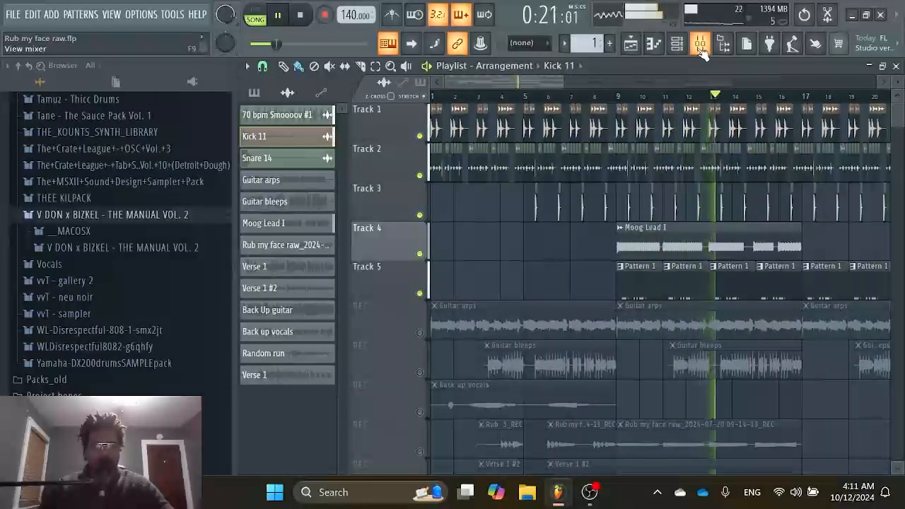
{"action": "left_click", "coordinate": [427, 333]}
{"action": "left_click", "coordinate": [431, 371]}
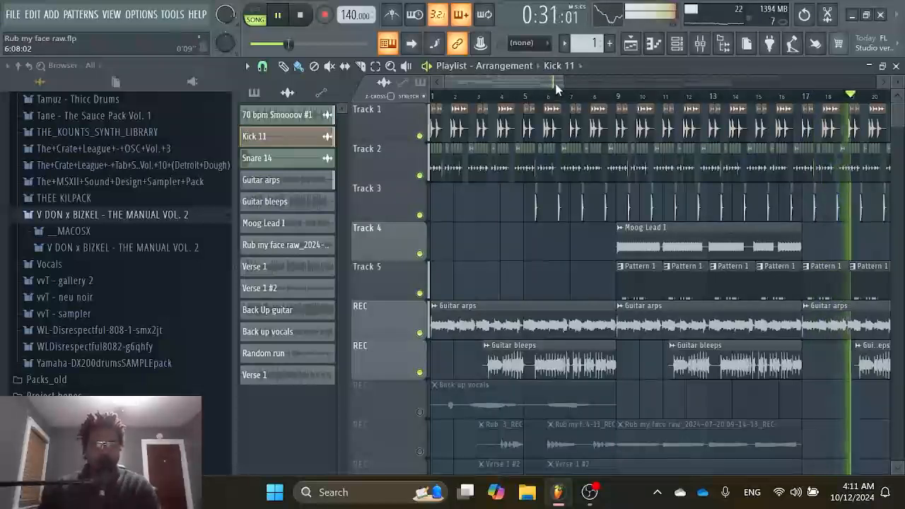
{"action": "key", "text": "space"}
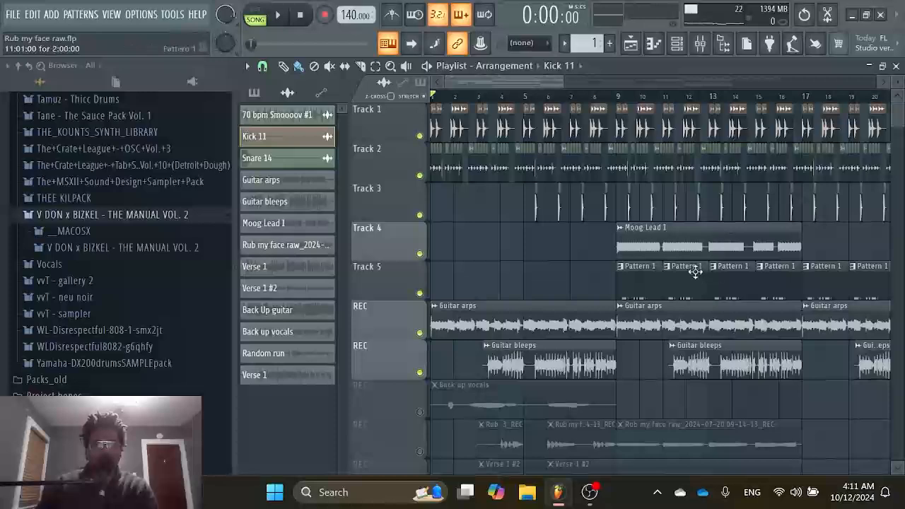
Mark bars 9 to 16 across all tracks to examine the clips in that section, and clear the selection.
{"action": "scroll", "coordinate": [695, 272], "scroll_direction": "down", "scroll_amount": 4}
{"action": "scroll", "coordinate": [696, 240], "scroll_direction": "up", "scroll_amount": 4}
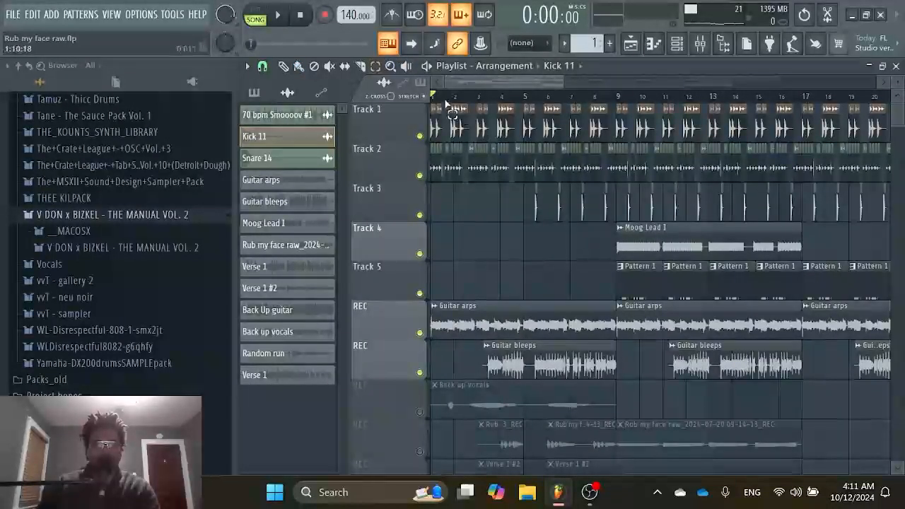
{"action": "left_click_drag", "start_coordinate": [438, 102], "coordinate": [802, 106]}
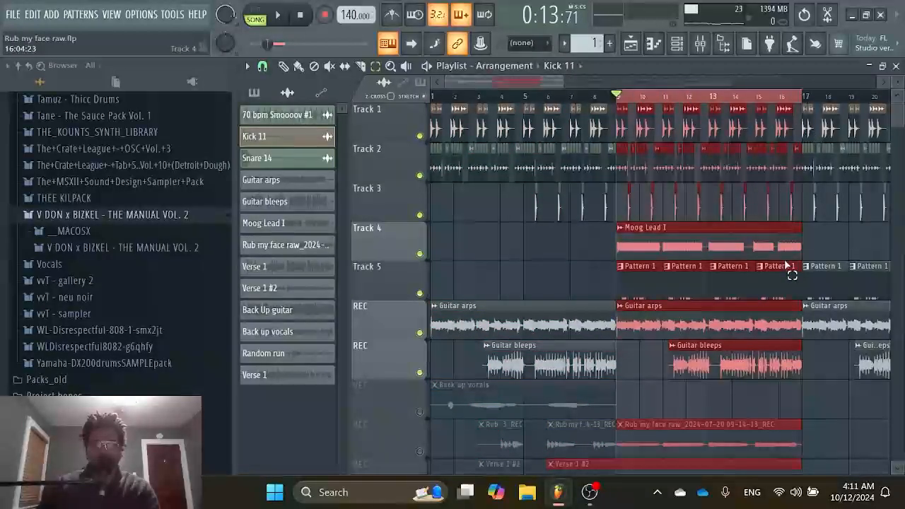
{"action": "scroll", "coordinate": [600, 180], "scroll_direction": "down", "scroll_amount": 8}
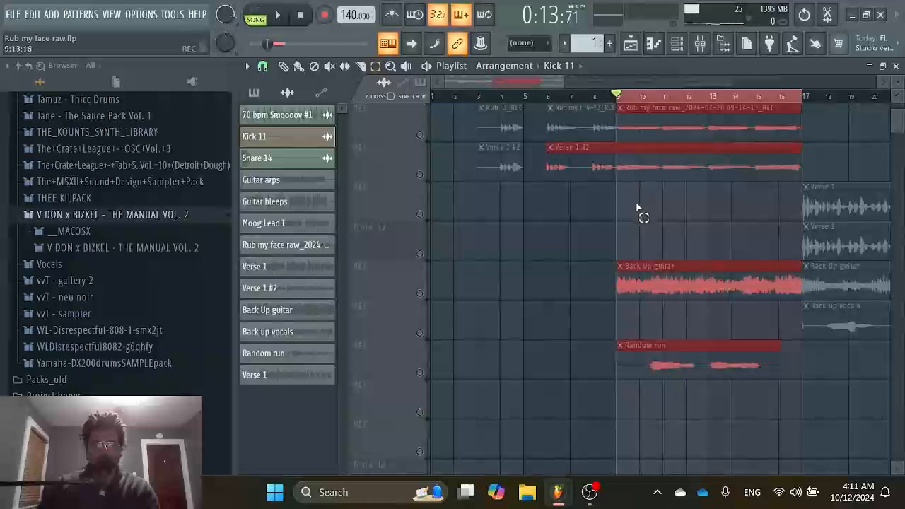
{"action": "scroll", "coordinate": [637, 208], "scroll_direction": "up", "scroll_amount": 8}
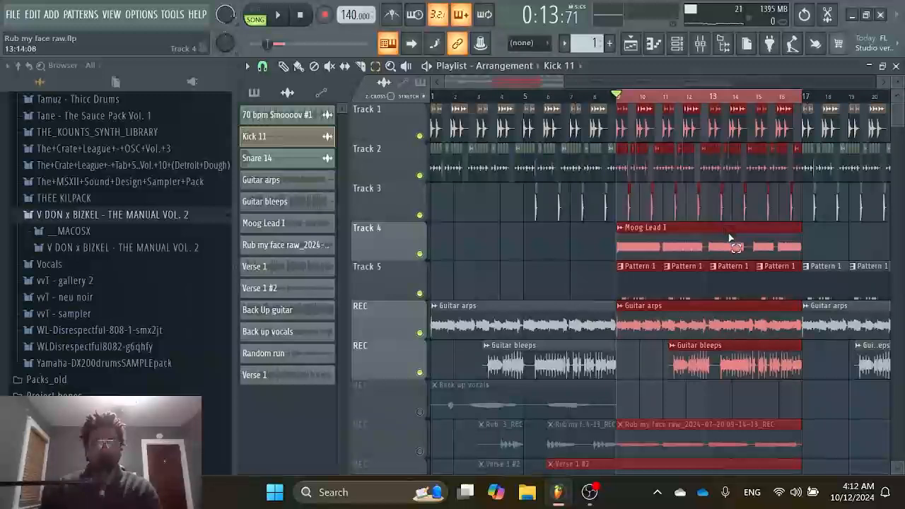
{"action": "right_click", "coordinate": [810, 95]}
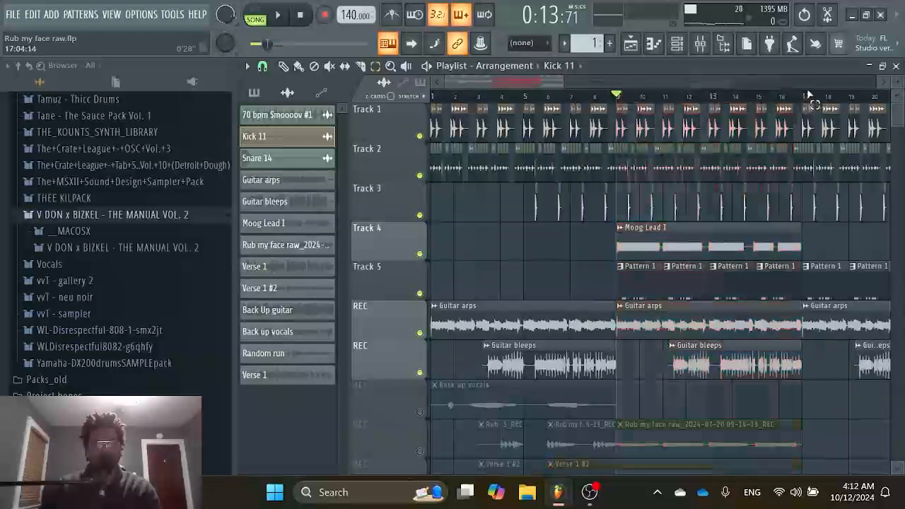
Examine the wider arrangement from the drum tracks down to the muted vocal, Back Up guitar and Random run tracks.
{"action": "left_click_drag", "start_coordinate": [563, 86], "coordinate": [704, 114]}
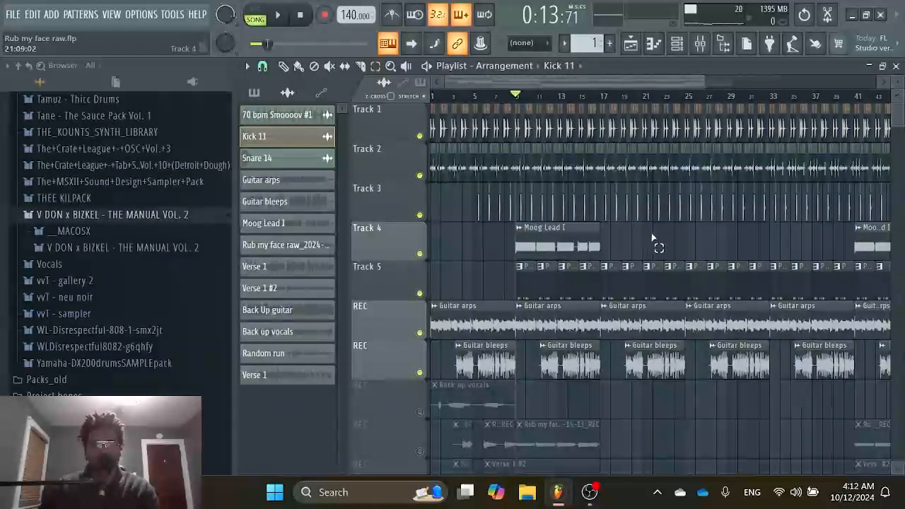
{"action": "scroll", "coordinate": [654, 244], "scroll_direction": "down", "scroll_amount": 5}
{"action": "scroll", "coordinate": [656, 249], "scroll_direction": "up", "scroll_amount": 5}
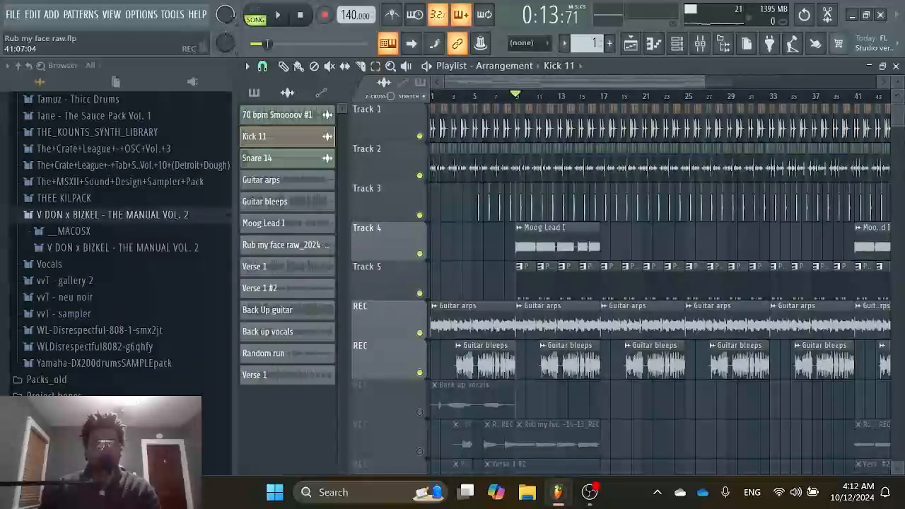
{"action": "scroll", "coordinate": [622, 325], "scroll_direction": "down", "scroll_amount": 4}
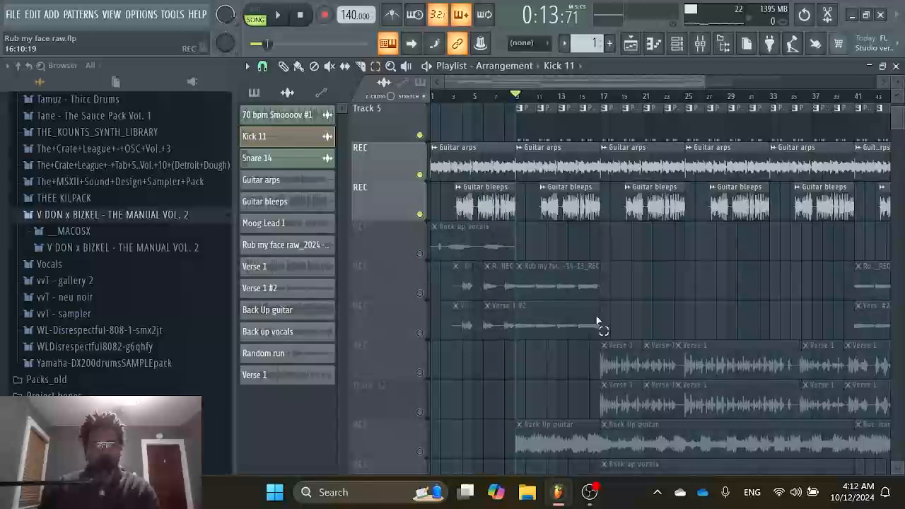
{"action": "scroll", "coordinate": [597, 322], "scroll_direction": "up", "scroll_amount": 3}
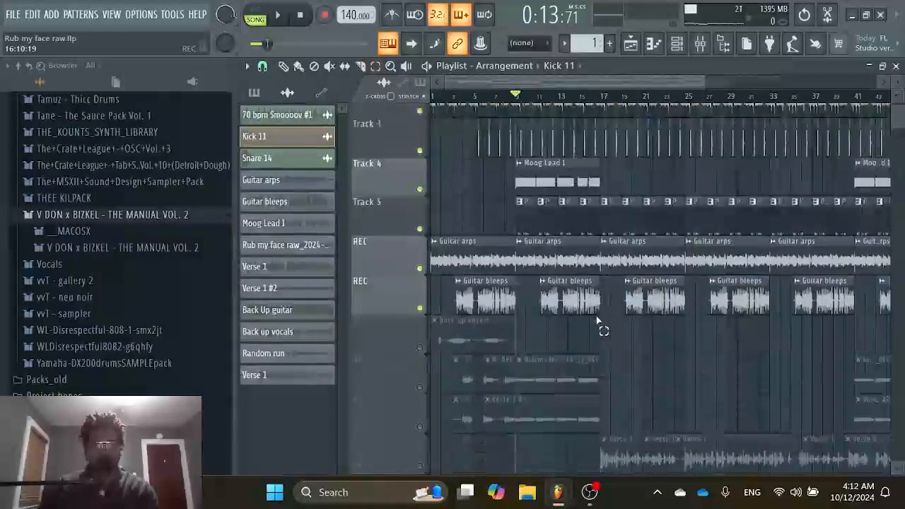
{"action": "scroll", "coordinate": [600, 325], "scroll_direction": "down", "scroll_amount": 5}
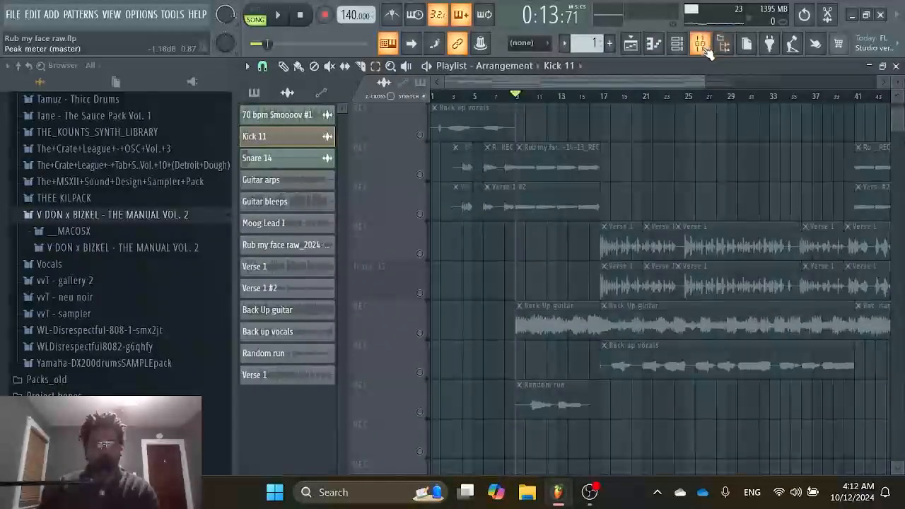
Delete the Archetype Tim Henson effect from the REC insert 2 track in the mixer.
{"action": "left_click", "coordinate": [702, 45]}
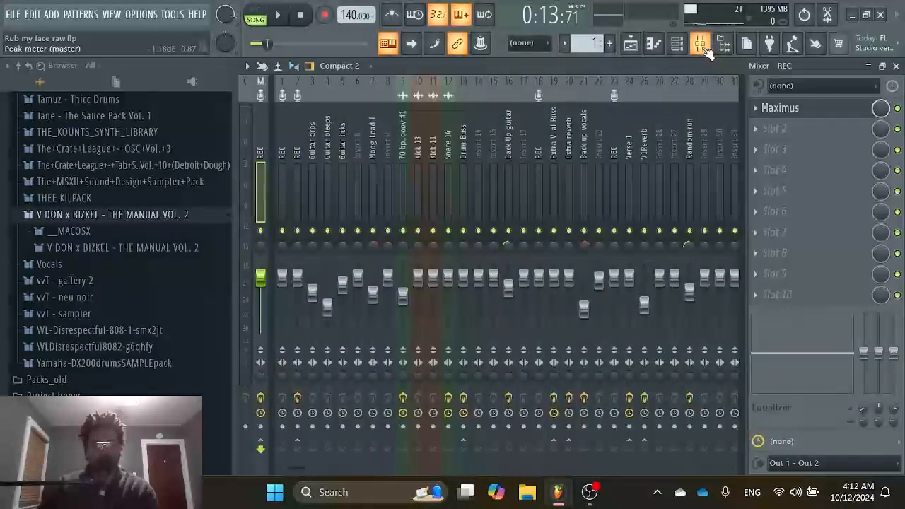
{"action": "left_click", "coordinate": [357, 162]}
{"action": "left_click", "coordinate": [347, 167]}
{"action": "left_click", "coordinate": [313, 172]}
{"action": "left_click", "coordinate": [295, 171]}
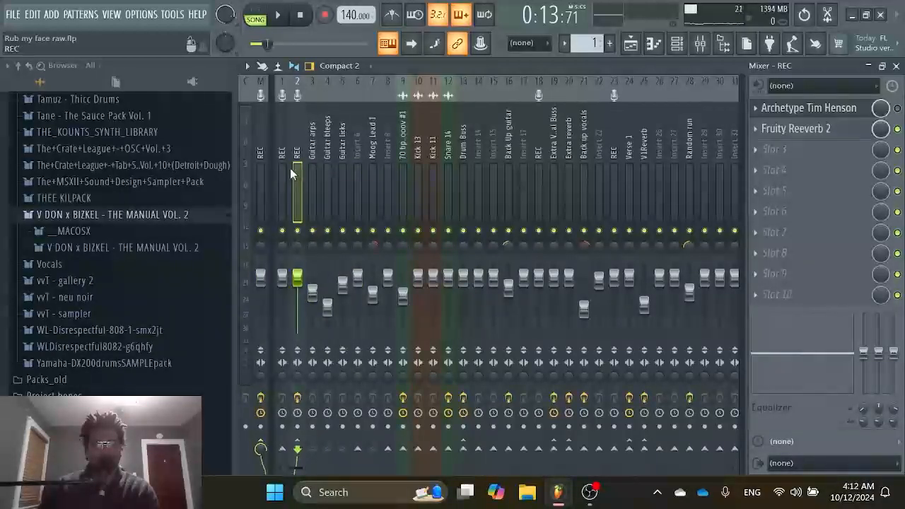
{"action": "left_click", "coordinate": [756, 109]}
{"action": "left_click", "coordinate": [765, 139]}
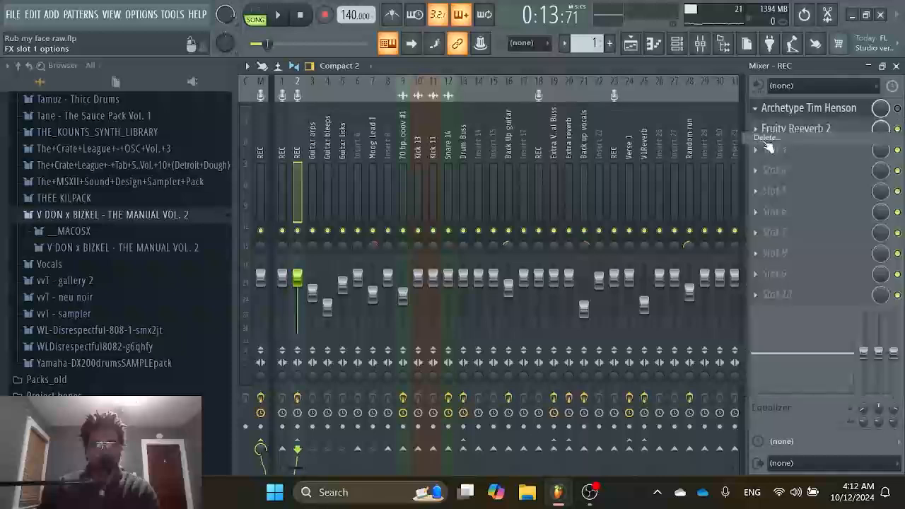
{"action": "left_click", "coordinate": [523, 291]}
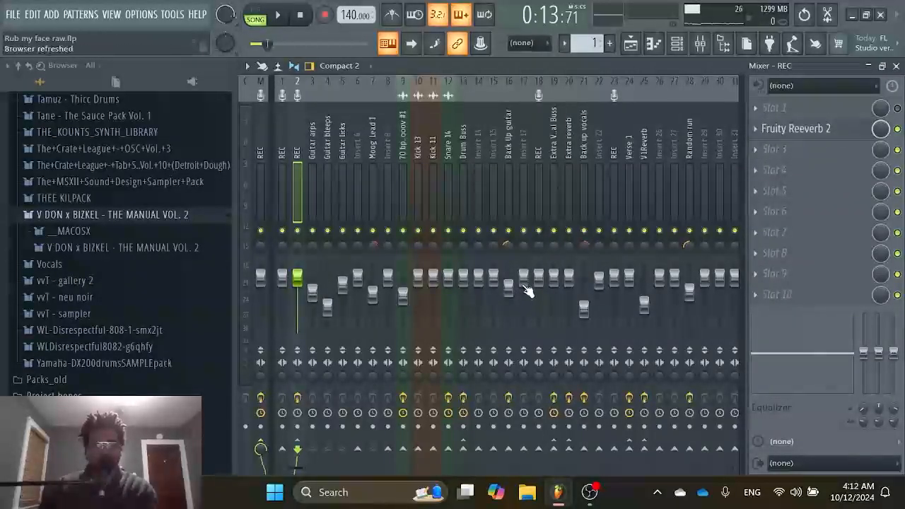
Check the effect slots of the REC insert 1, Guitar arps, Guitar bleeps, Guitar licks and Moog Lead I mixer tracks.
{"action": "left_click", "coordinate": [283, 153]}
{"action": "left_click", "coordinate": [315, 155]}
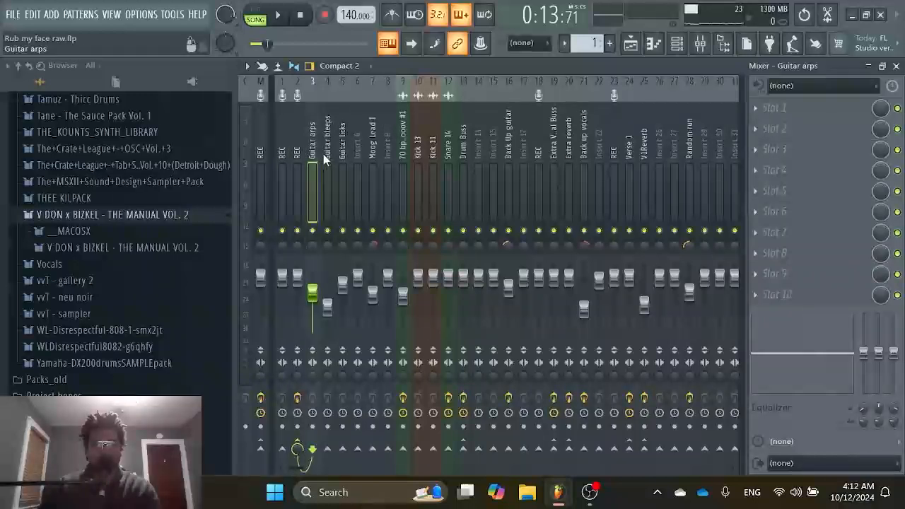
{"action": "left_click", "coordinate": [324, 155]}
{"action": "left_click", "coordinate": [345, 157]}
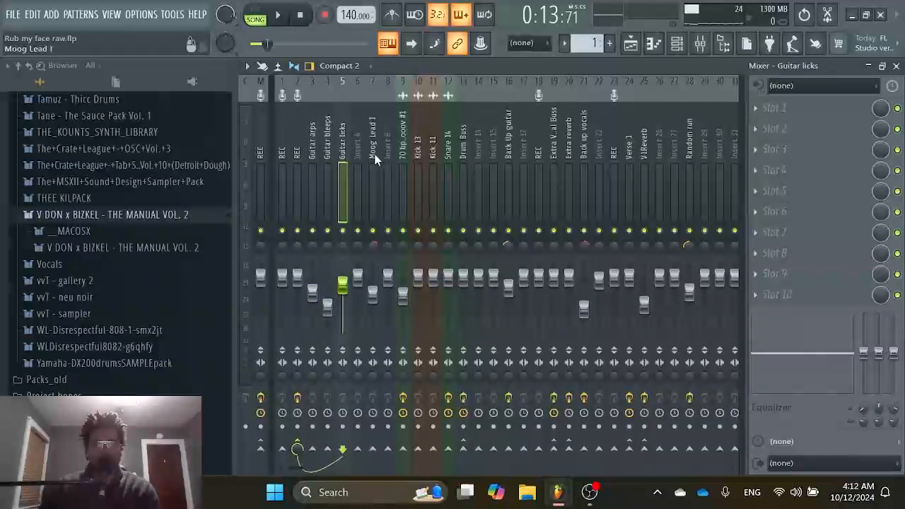
{"action": "left_click", "coordinate": [374, 154]}
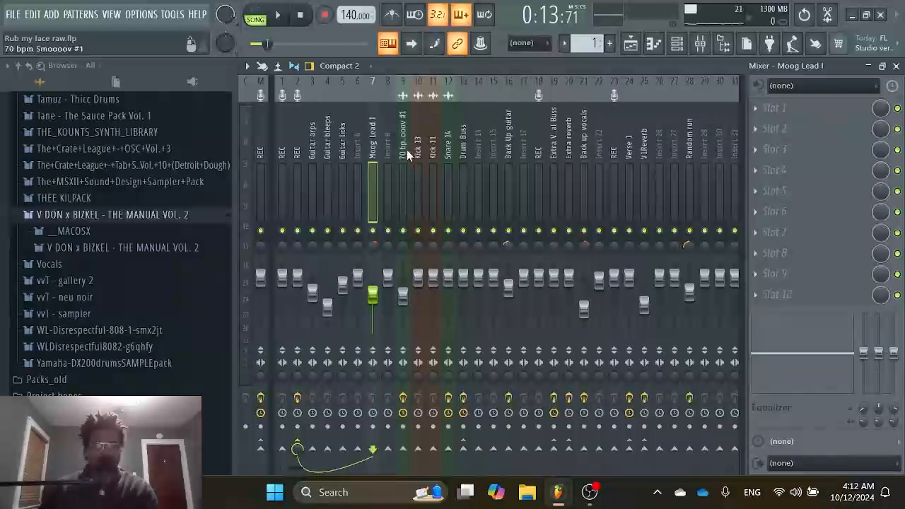
Check the effect slots of the 70 bpm, Kick 13, Kick 11, Snare 14, Drum Buss, Back Up guitar and Extra Vocal Buss mixer tracks.
{"action": "left_click", "coordinate": [403, 154]}
{"action": "left_click", "coordinate": [419, 152]}
{"action": "left_click", "coordinate": [434, 152]}
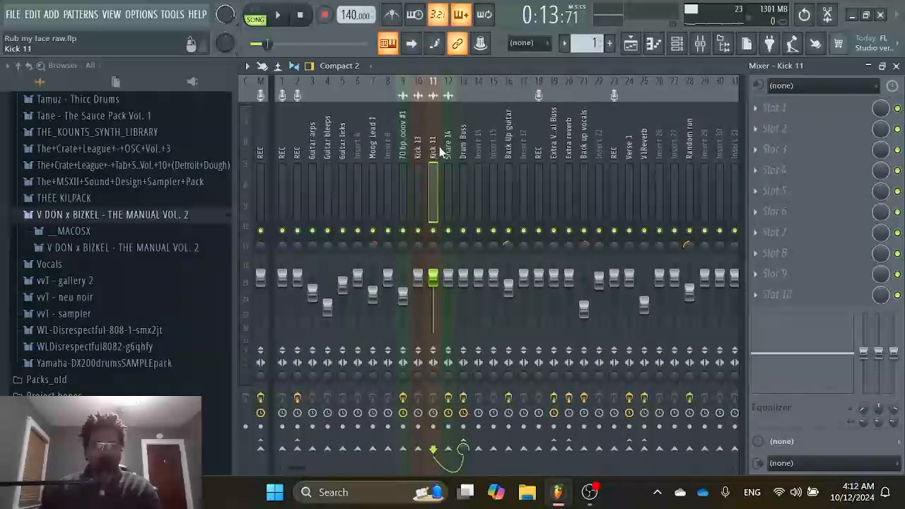
{"action": "left_click", "coordinate": [447, 152]}
{"action": "left_click", "coordinate": [462, 151]}
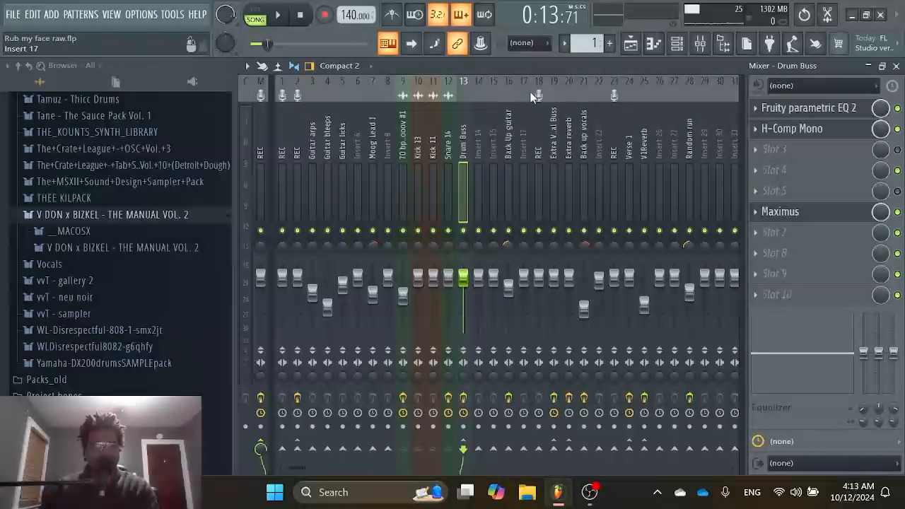
{"action": "left_click", "coordinate": [510, 142]}
{"action": "left_click", "coordinate": [553, 146]}
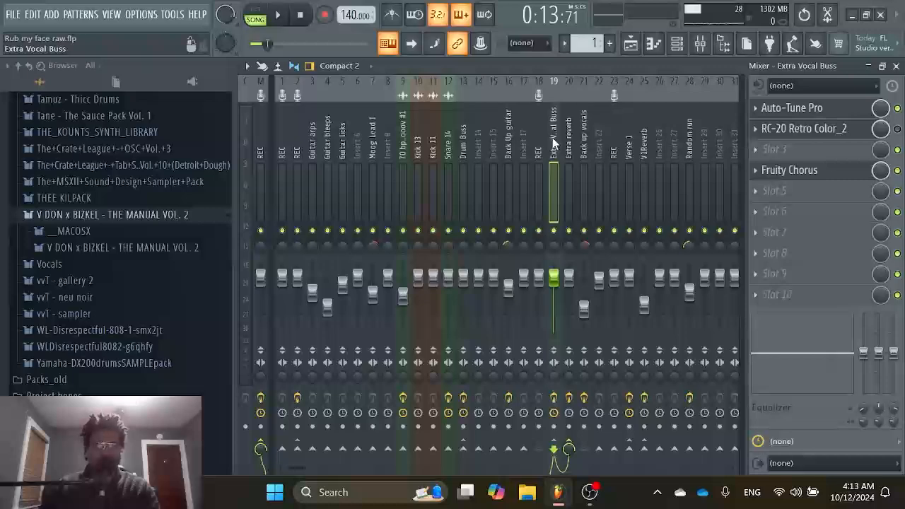
Look over the playlist arrangement, and check the effect slots of the Extra reverb and Back Up guitar mixer tracks.
{"action": "left_click", "coordinate": [631, 43]}
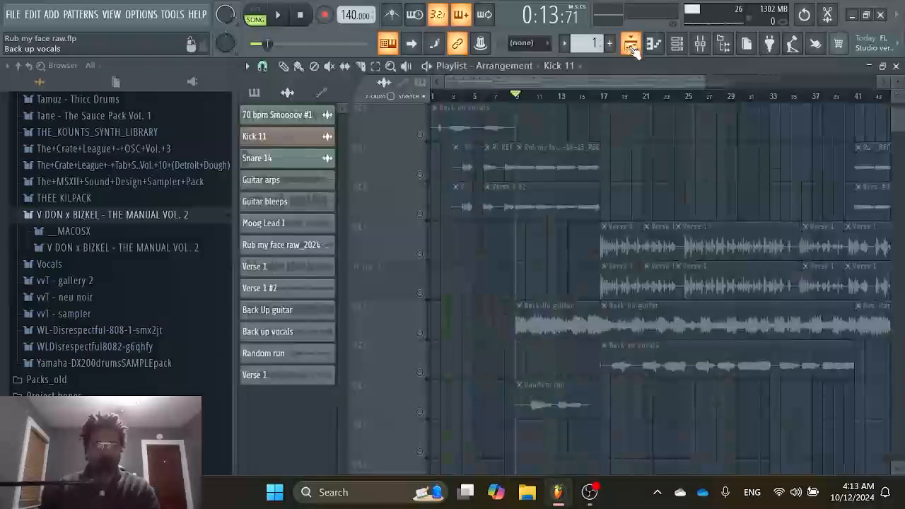
{"action": "scroll", "coordinate": [646, 151], "scroll_direction": "up", "scroll_amount": 3}
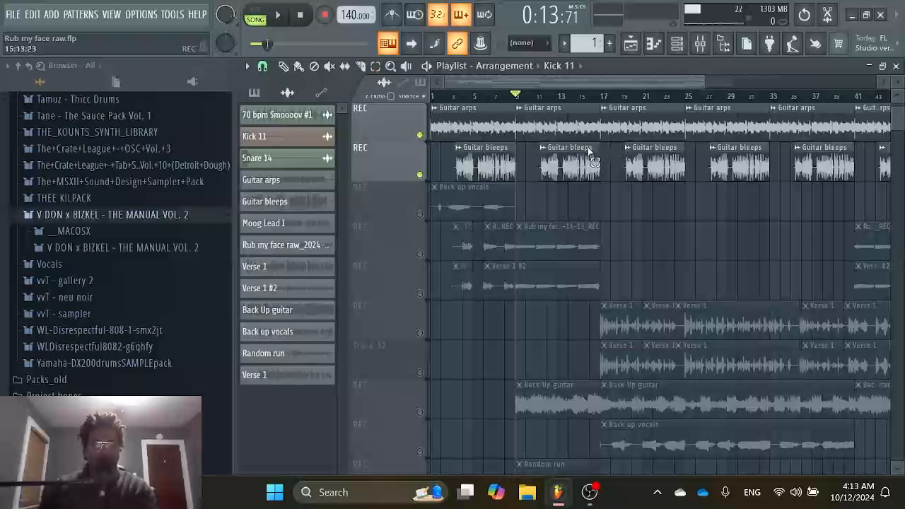
{"action": "scroll", "coordinate": [651, 170], "scroll_direction": "up", "scroll_amount": 5}
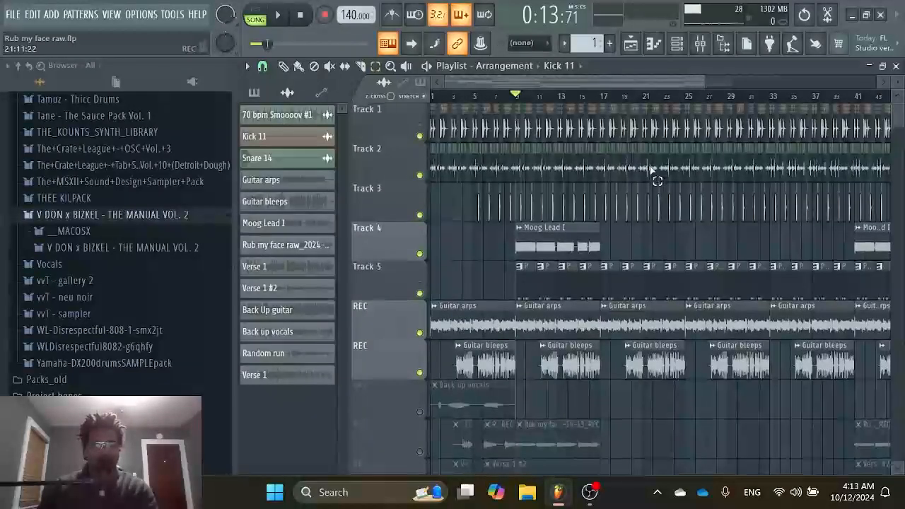
{"action": "scroll", "coordinate": [651, 171], "scroll_direction": "down", "scroll_amount": 5}
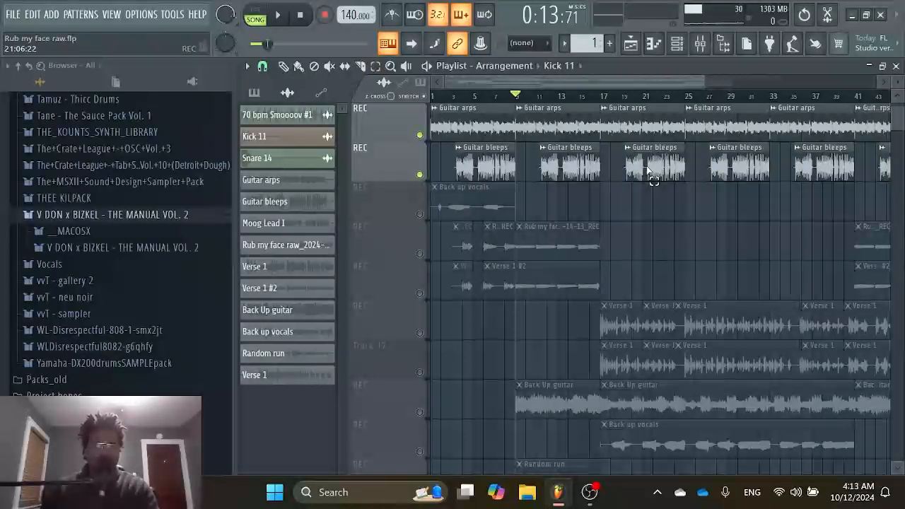
{"action": "left_click", "coordinate": [703, 43]}
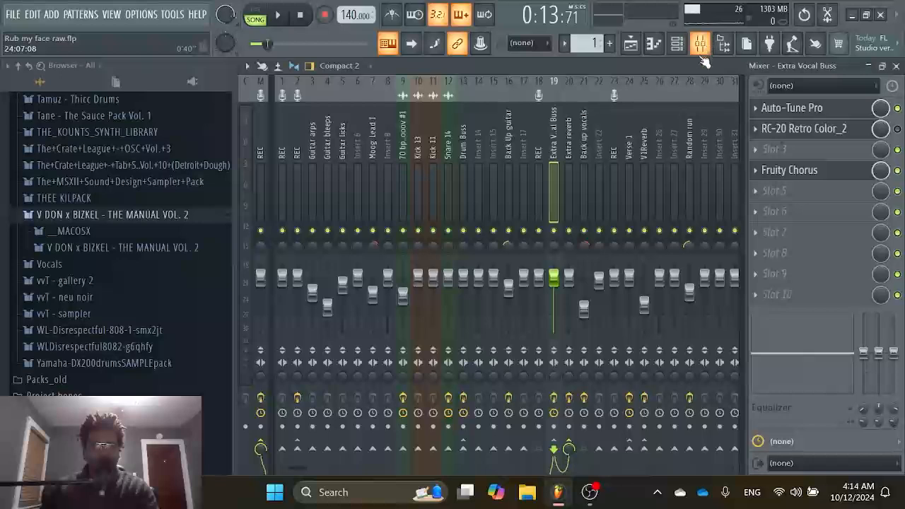
{"action": "left_click", "coordinate": [574, 165]}
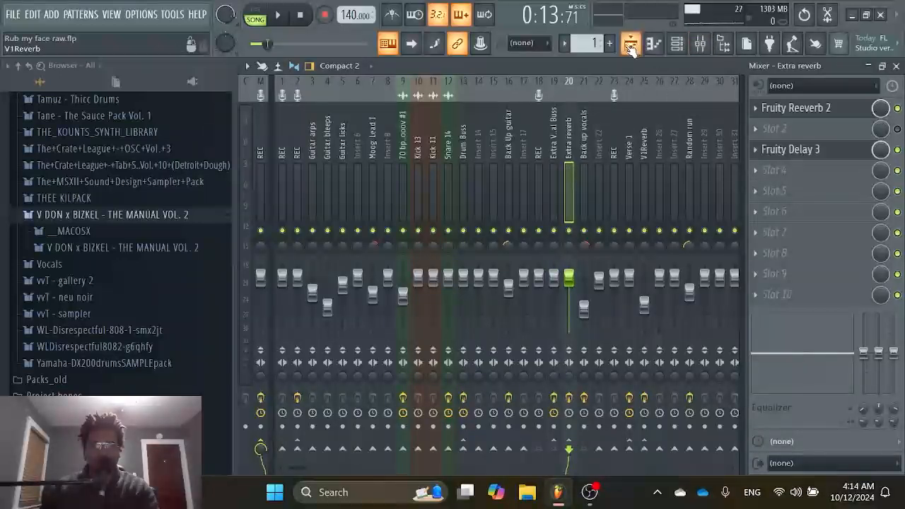
{"action": "left_click", "coordinate": [514, 157]}
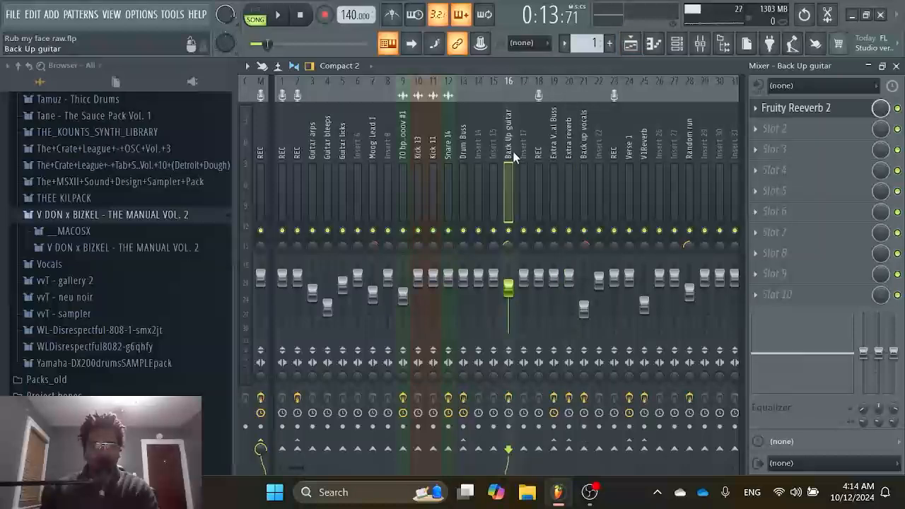
Unmute the first Back up vocals track and the two vocal tracks below it in the playlist, and return the song position to the start.
{"action": "left_click", "coordinate": [634, 50]}
{"action": "scroll", "coordinate": [566, 211], "scroll_direction": "up", "scroll_amount": 4}
{"action": "scroll", "coordinate": [560, 212], "scroll_direction": "down", "scroll_amount": 4}
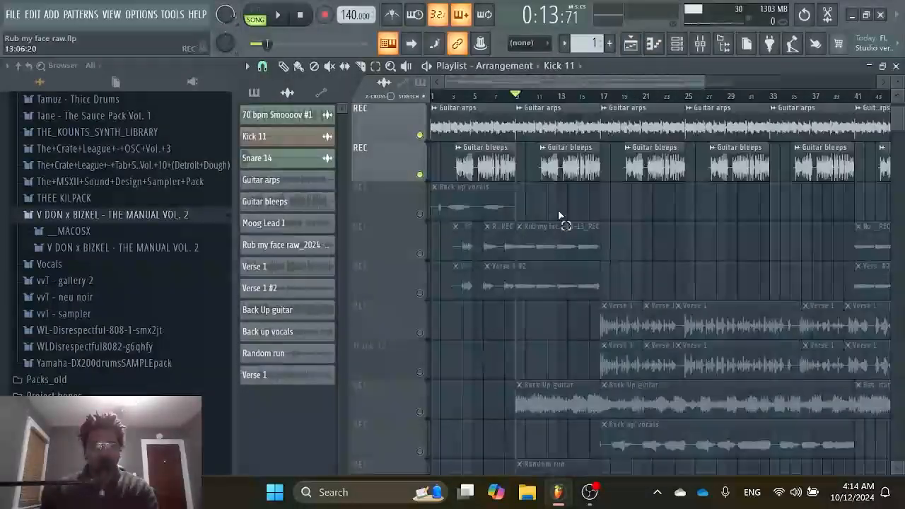
{"action": "left_click", "coordinate": [420, 214]}
{"action": "left_click", "coordinate": [420, 254]}
{"action": "left_click", "coordinate": [420, 293]}
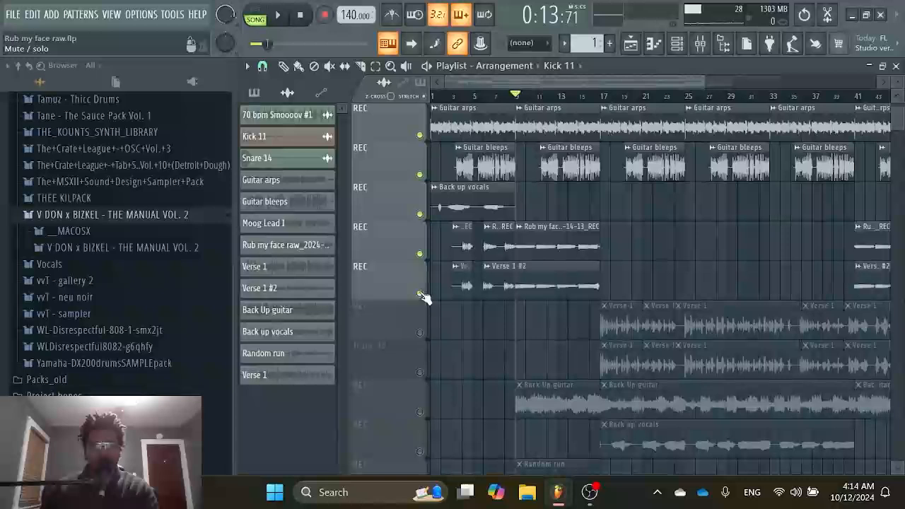
{"action": "left_click", "coordinate": [301, 15]}
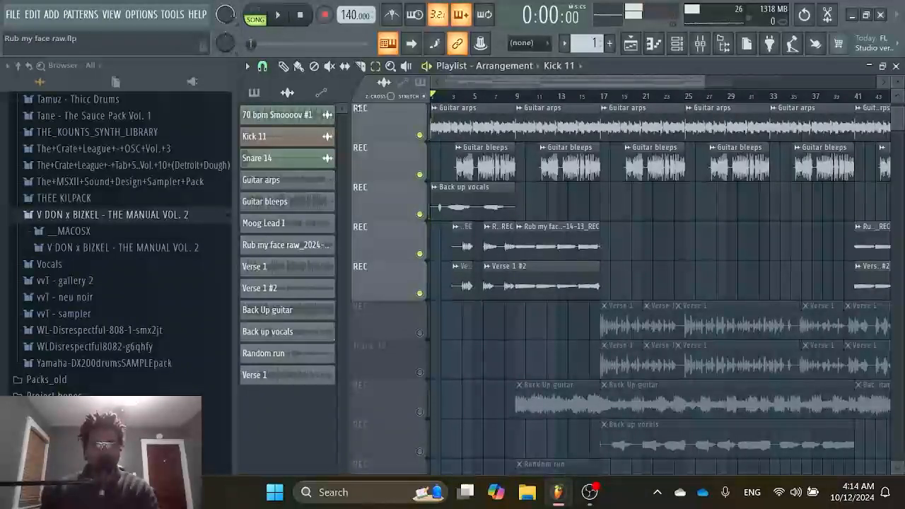
Mute playlist Tracks 1 to 5, leave the Guitar arps track on, and play the song from the start.
{"action": "left_click", "coordinate": [420, 136]}
{"action": "scroll", "coordinate": [421, 149], "scroll_direction": "up", "scroll_amount": 5}
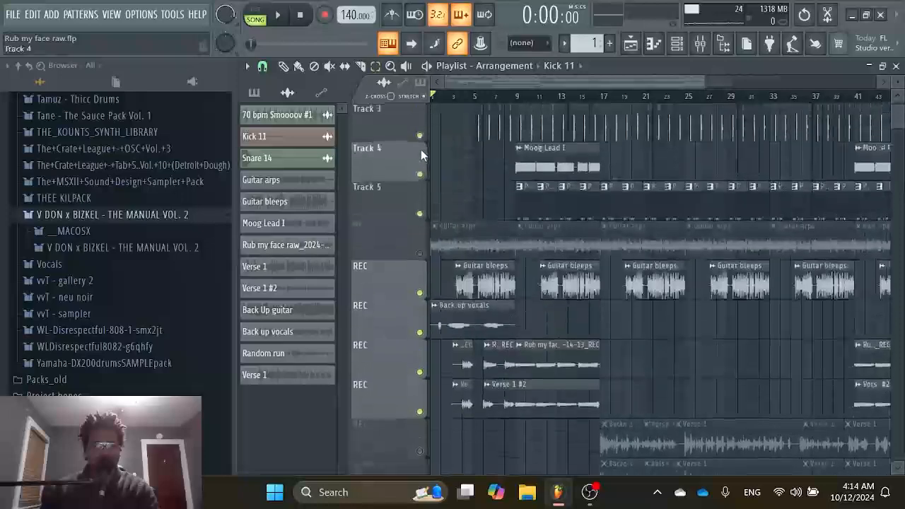
{"action": "left_click_drag", "start_coordinate": [420, 138], "coordinate": [433, 219]}
{"action": "left_click", "coordinate": [419, 253]}
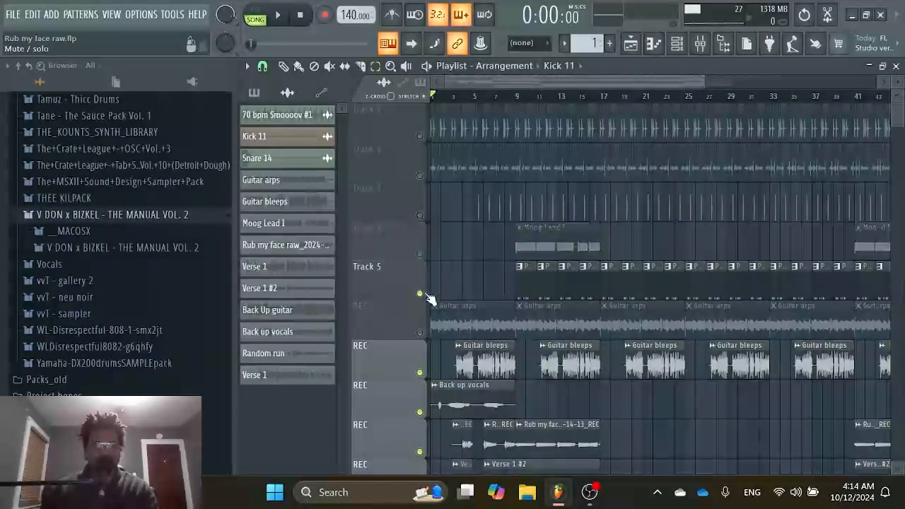
{"action": "left_click", "coordinate": [419, 293]}
{"action": "scroll", "coordinate": [430, 300], "scroll_direction": "down", "scroll_amount": 2}
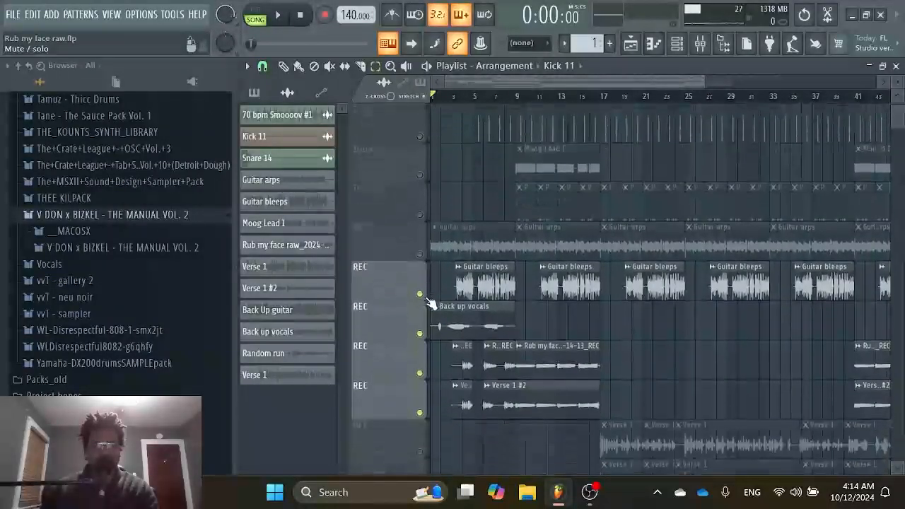
{"action": "left_click", "coordinate": [419, 253]}
{"action": "key", "text": "space"}
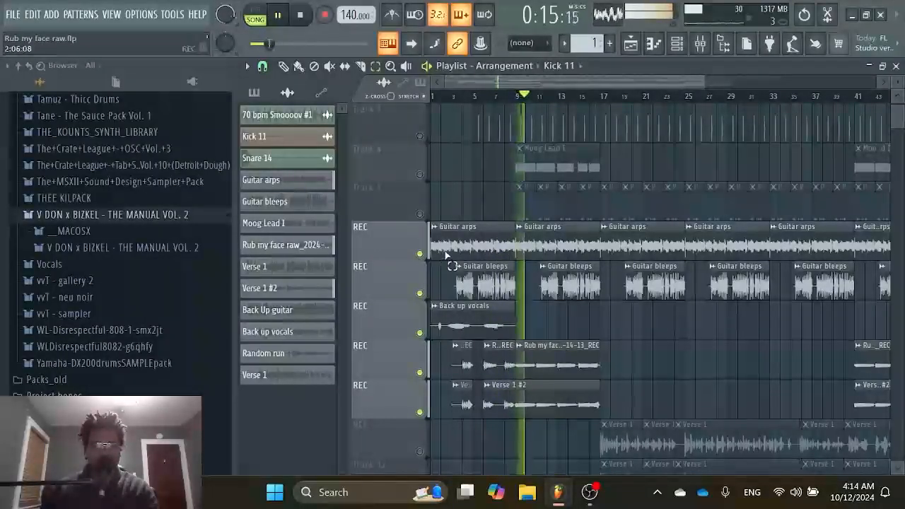
Unmute the Back Up guitar and Random run tracks while the song plays, and stop playback.
{"action": "scroll", "coordinate": [440, 283], "scroll_direction": "down", "scroll_amount": 6}
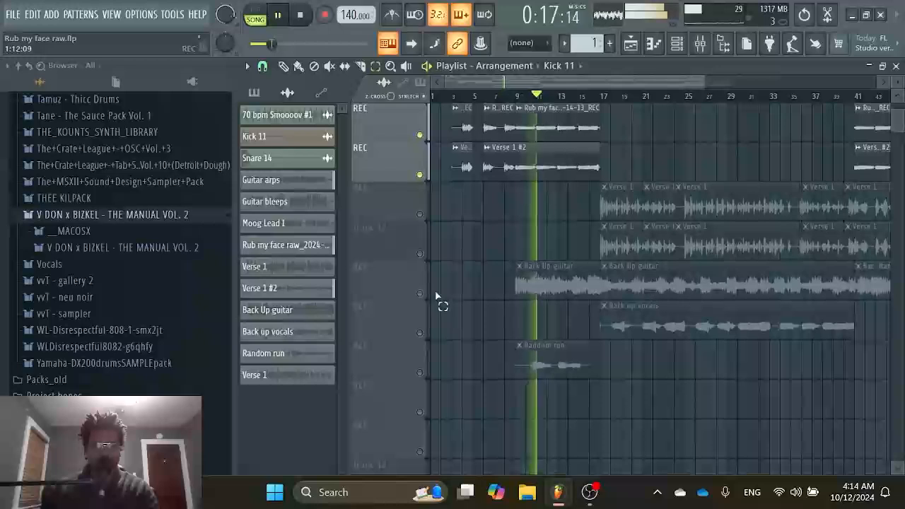
{"action": "left_click", "coordinate": [419, 294]}
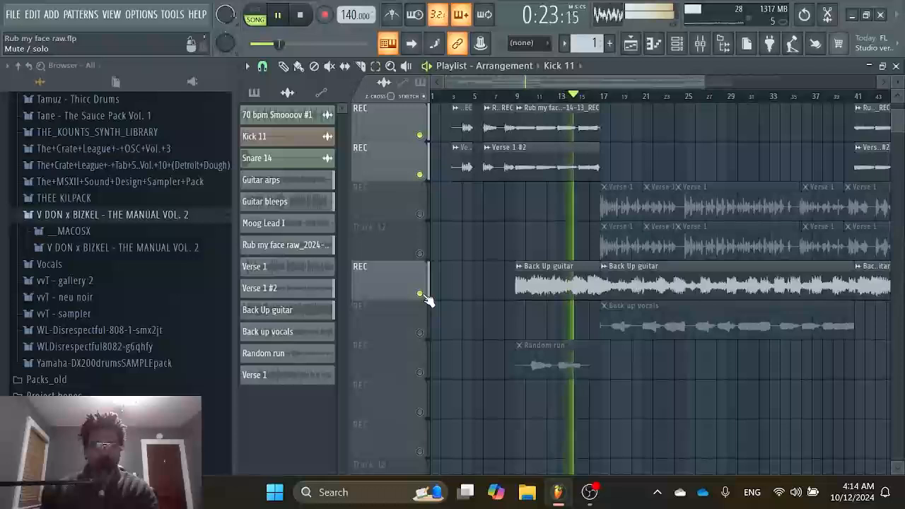
{"action": "left_click", "coordinate": [421, 381]}
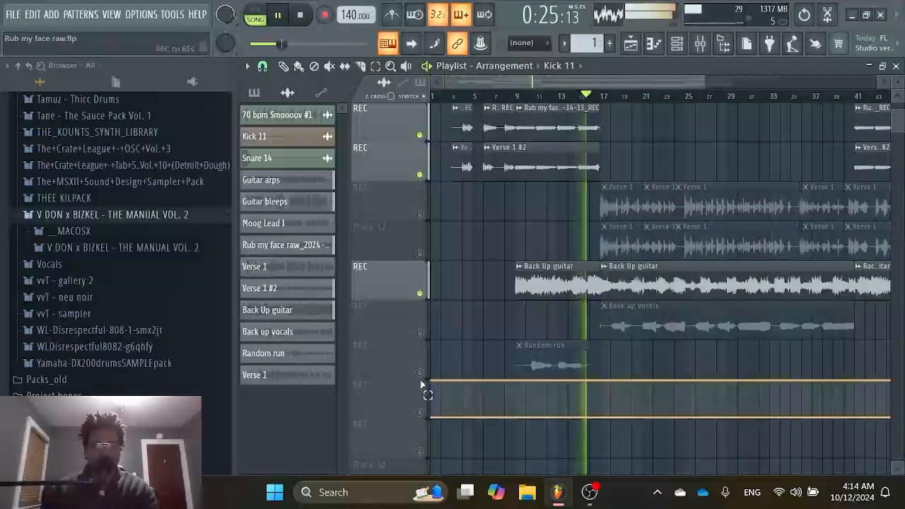
{"action": "left_click", "coordinate": [419, 373]}
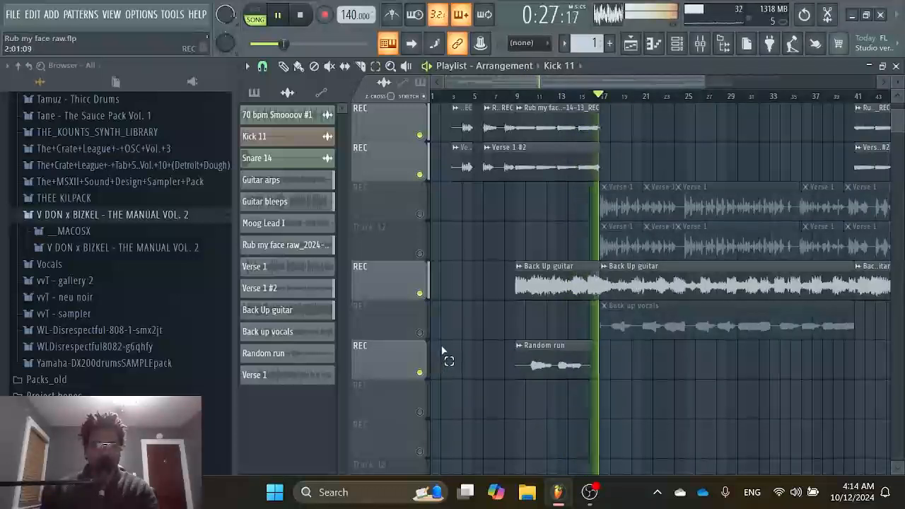
{"action": "key", "text": "space"}
Play the song from bar 10, solo the Random run track to hear it alone, and stop playback.
{"action": "scroll", "coordinate": [617, 205], "scroll_direction": "up", "scroll_amount": 5}
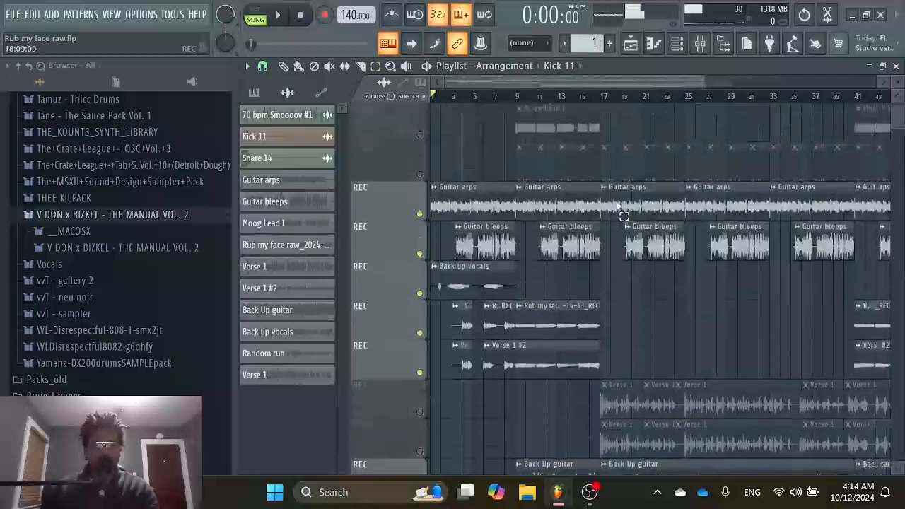
{"action": "scroll", "coordinate": [622, 219], "scroll_direction": "down", "scroll_amount": 2}
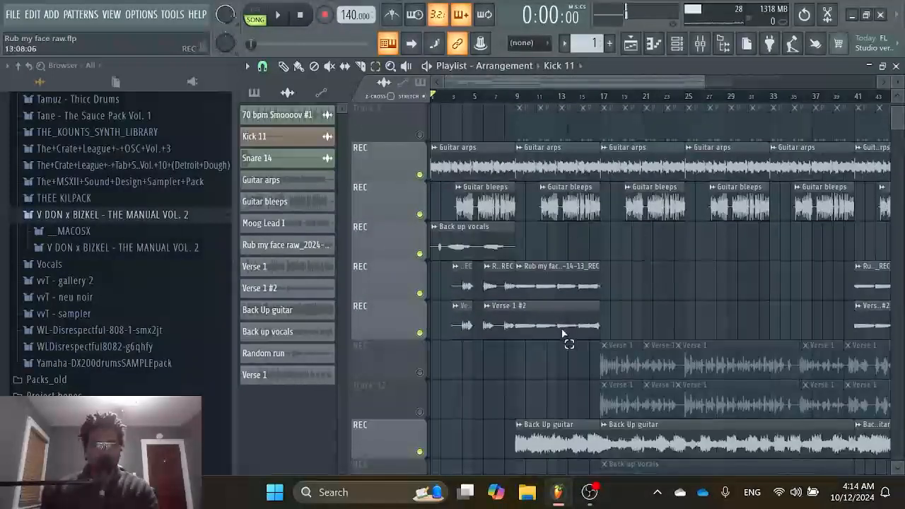
{"action": "scroll", "coordinate": [558, 318], "scroll_direction": "down", "scroll_amount": 10}
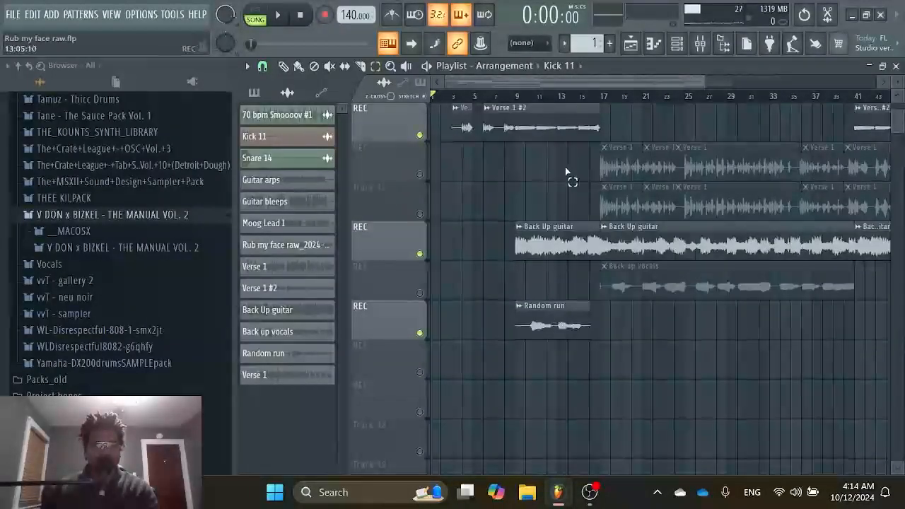
{"action": "scroll", "coordinate": [571, 196], "scroll_direction": "up", "scroll_amount": 8}
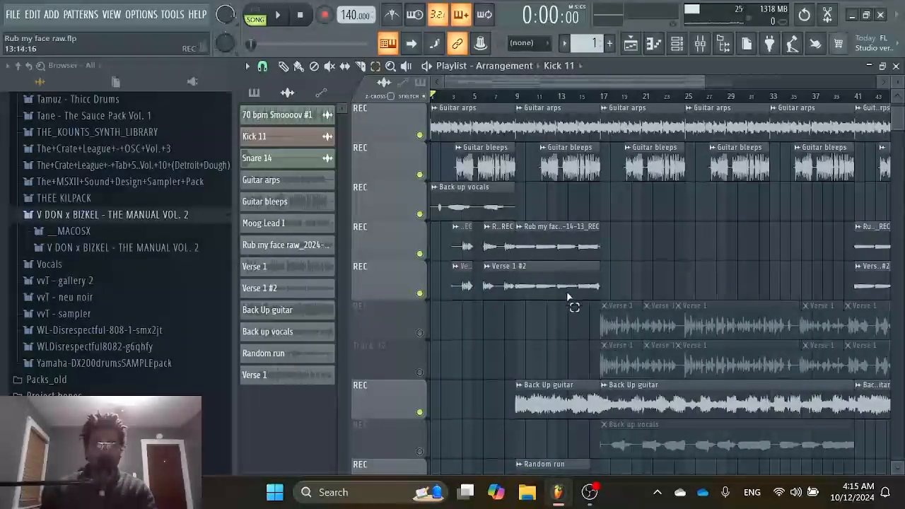
{"action": "scroll", "coordinate": [569, 297], "scroll_direction": "down", "scroll_amount": 4}
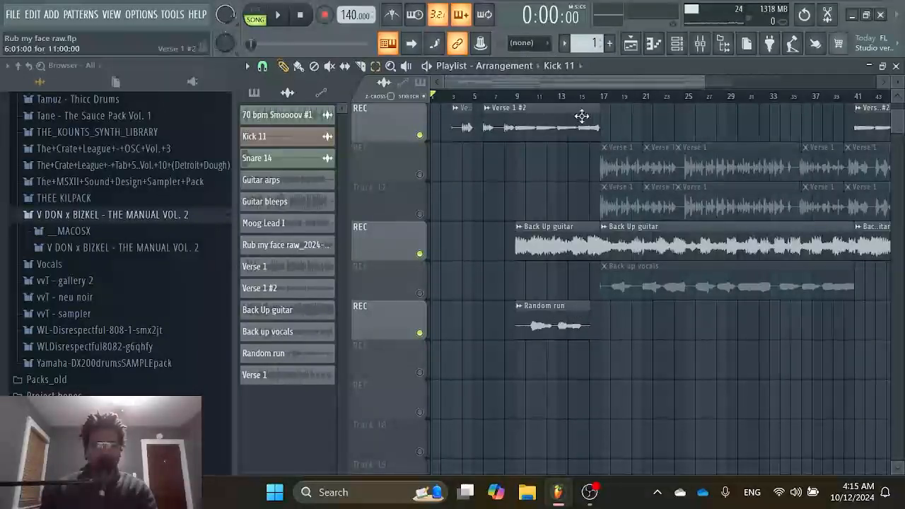
{"action": "left_click", "coordinate": [526, 96]}
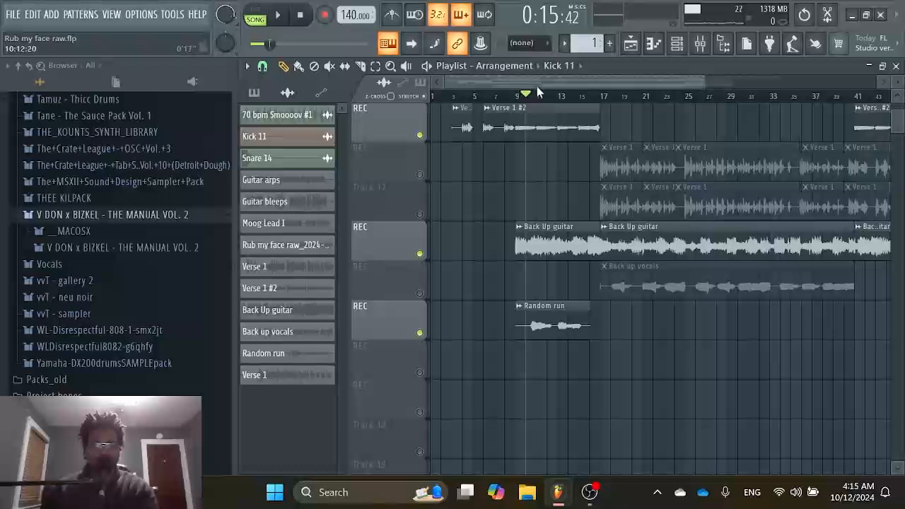
{"action": "key", "text": "space"}
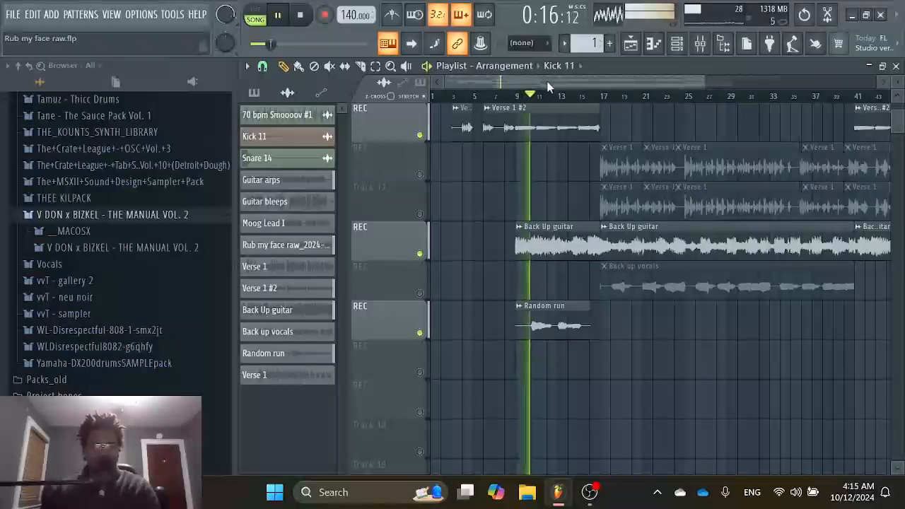
{"action": "right_click", "coordinate": [420, 332]}
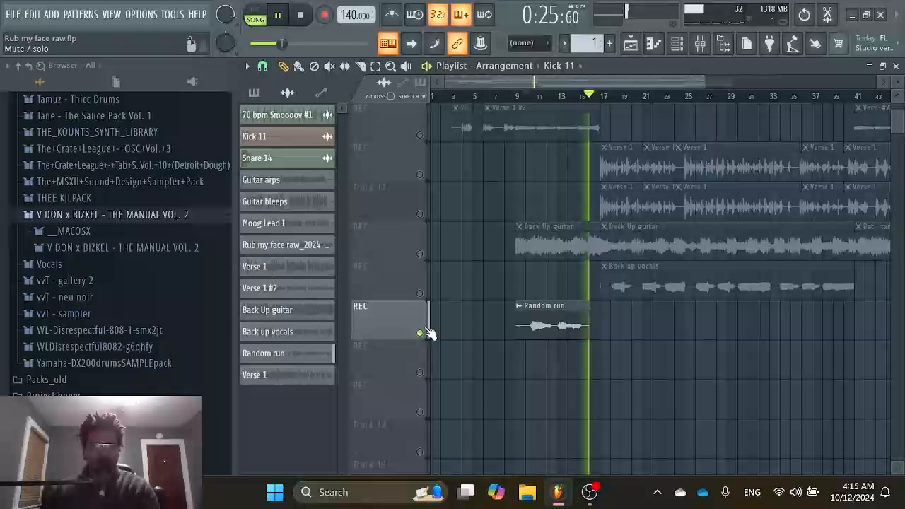
{"action": "key", "text": "space"}
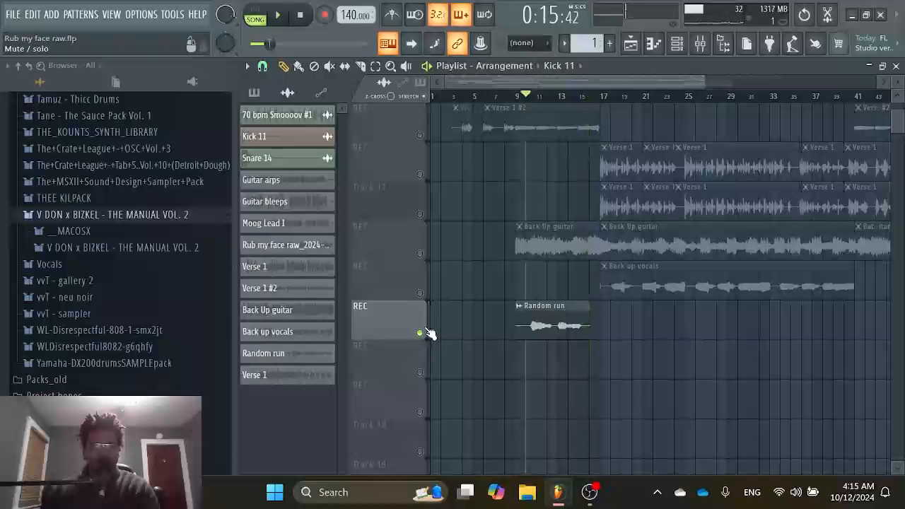
Play the Back Up guitar track soloed from bar 10, and turn all playlist tracks back on after stopping.
{"action": "right_click", "coordinate": [419, 294]}
{"action": "right_click", "coordinate": [419, 294]}
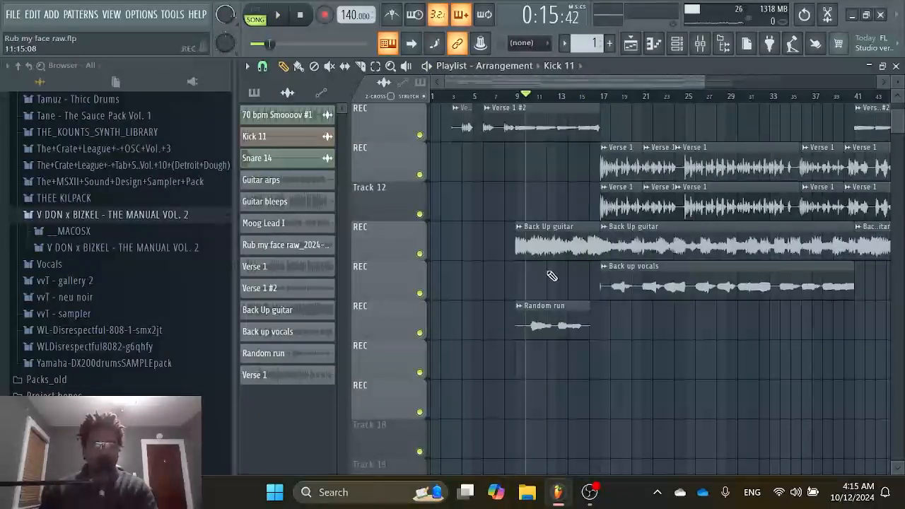
{"action": "right_click", "coordinate": [426, 257]}
{"action": "left_click", "coordinate": [426, 257]}
{"action": "right_click", "coordinate": [422, 255]}
{"action": "key", "text": "space"}
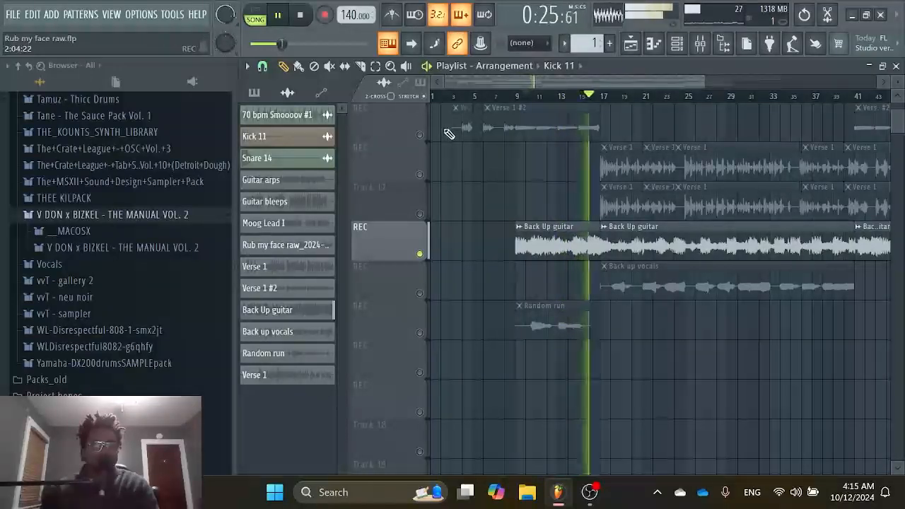
{"action": "key", "text": "space"}
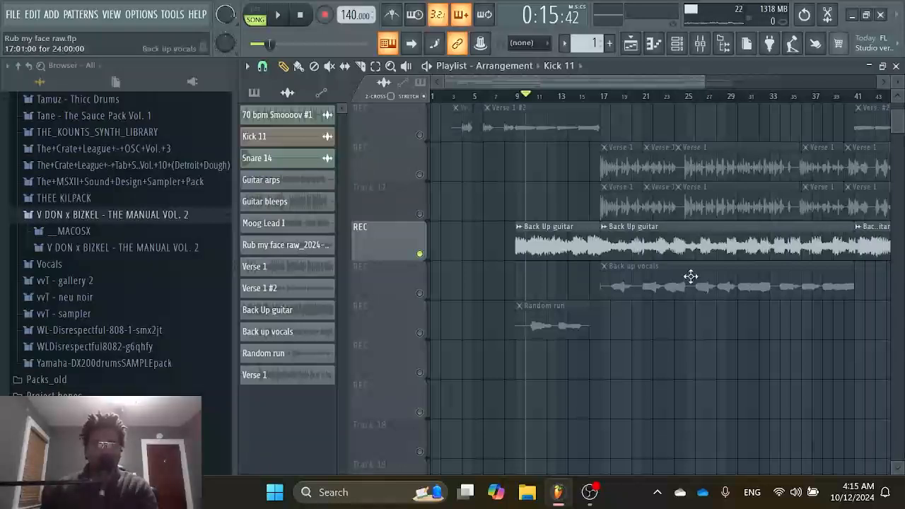
{"action": "scroll", "coordinate": [566, 216], "scroll_direction": "up", "scroll_amount": 9}
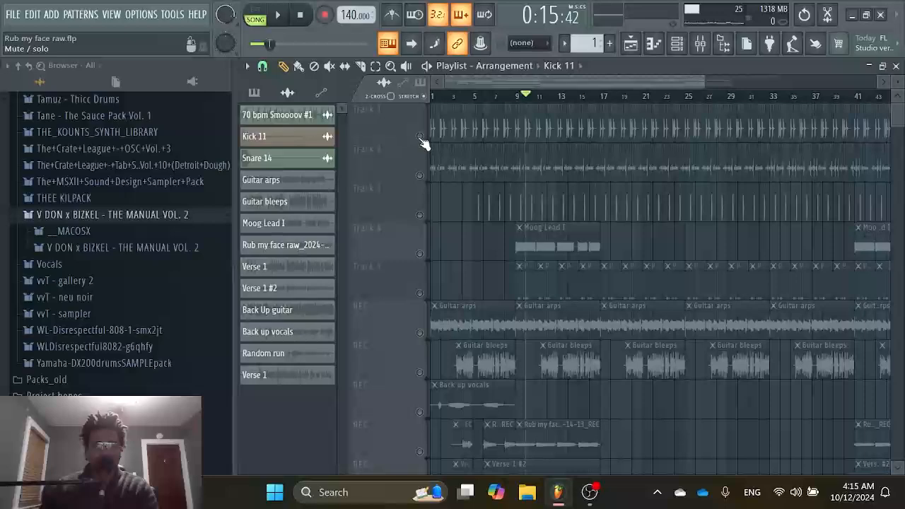
{"action": "right_click", "coordinate": [421, 138]}
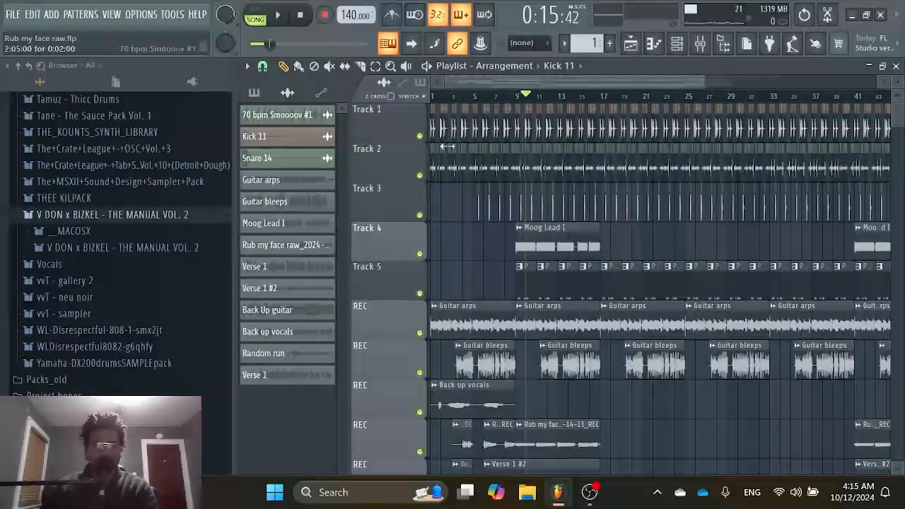
Check the Extra reverb and Extra Vocal Buss effects in the mixer, and view the buss's Auto-Tune Pro settings before closing the plugin.
{"action": "scroll", "coordinate": [624, 257], "scroll_direction": "down", "scroll_amount": 5}
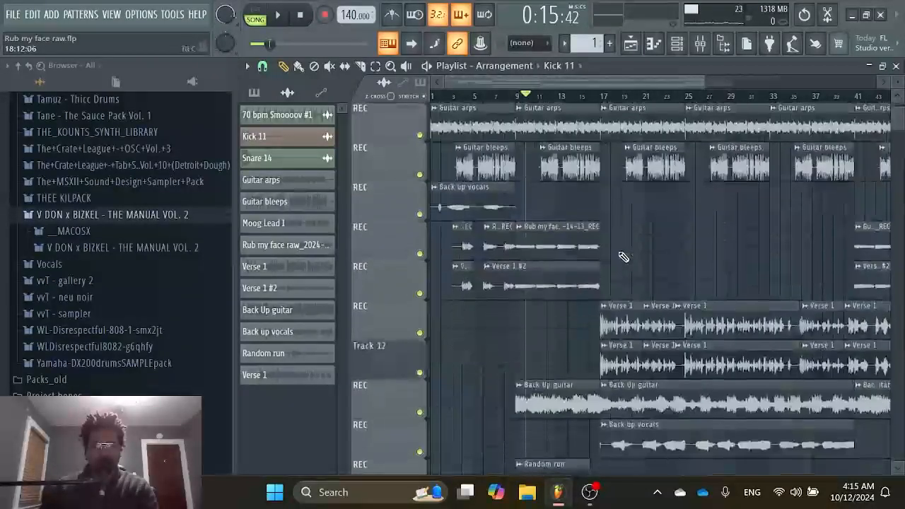
{"action": "scroll", "coordinate": [617, 253], "scroll_direction": "up", "scroll_amount": 2}
{"action": "scroll", "coordinate": [617, 253], "scroll_direction": "up", "scroll_amount": 1}
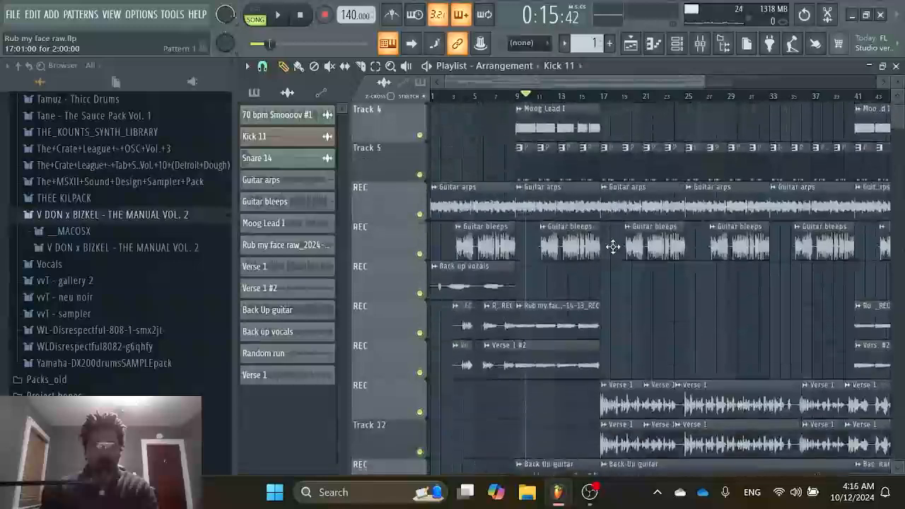
{"action": "left_click", "coordinate": [696, 44]}
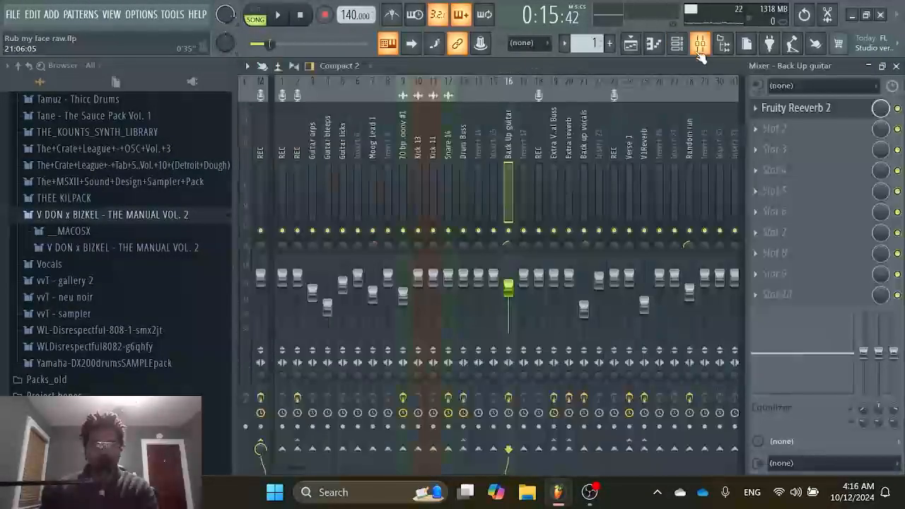
{"action": "left_click", "coordinate": [573, 154]}
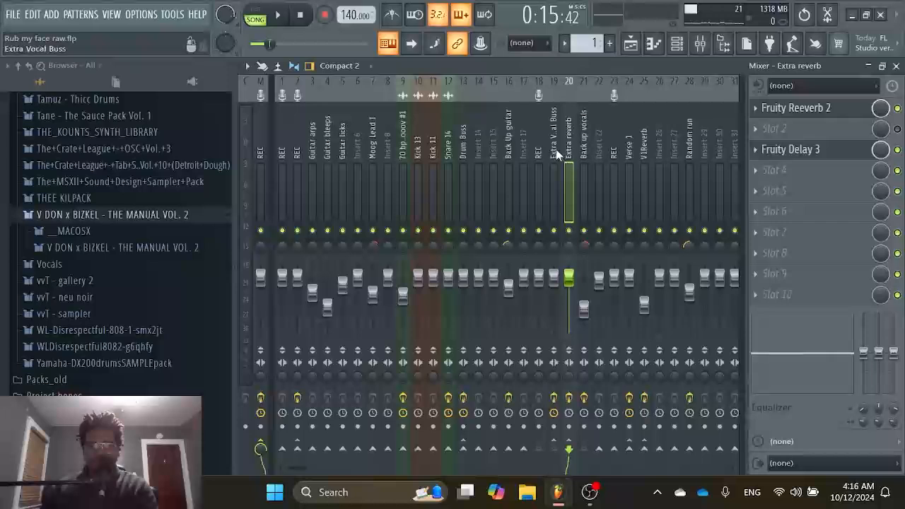
{"action": "left_click", "coordinate": [556, 153]}
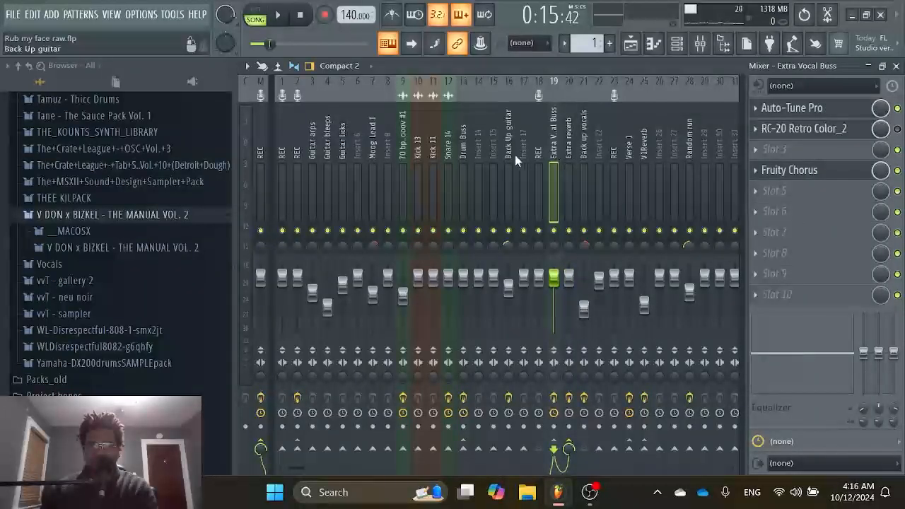
{"action": "left_click", "coordinate": [838, 113]}
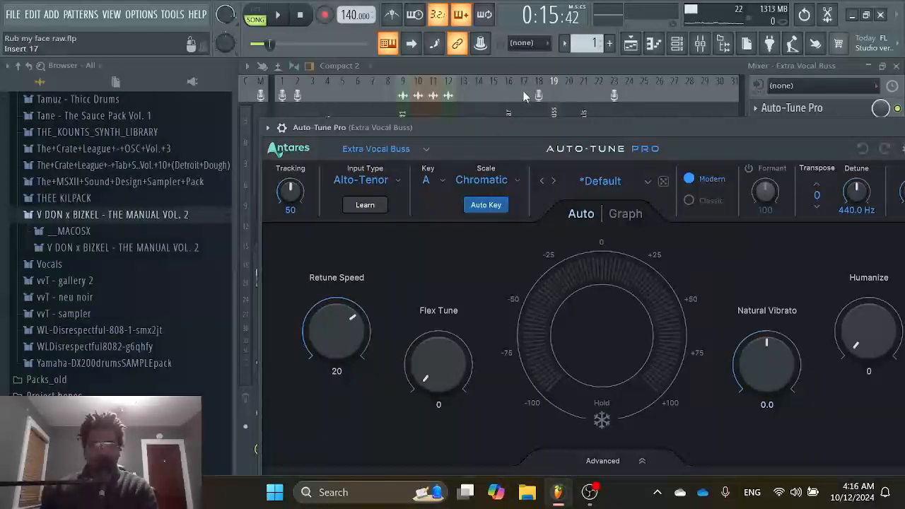
{"action": "left_click", "coordinate": [583, 69]}
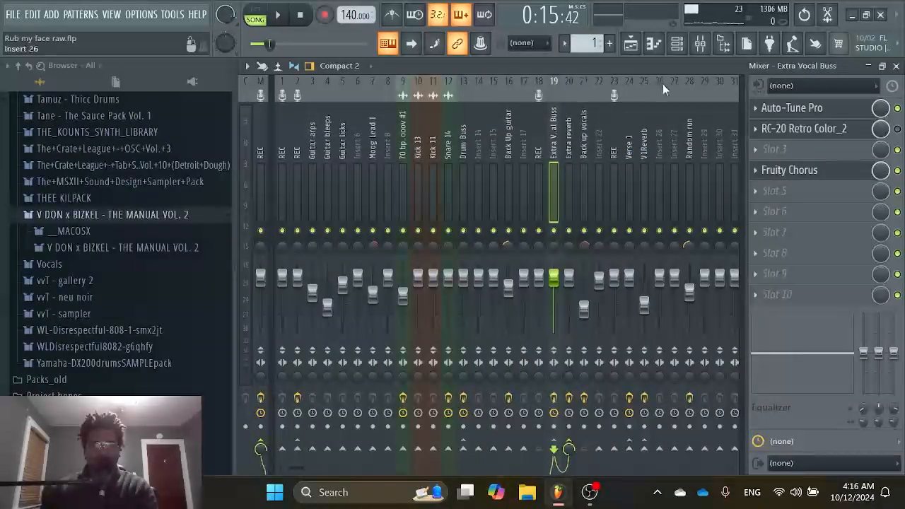
Compare the effect chains on the Extra reverb, Back up vocals, Verse 1 and Extra Vocal Buss mixer inserts.
{"action": "left_click", "coordinate": [569, 156]}
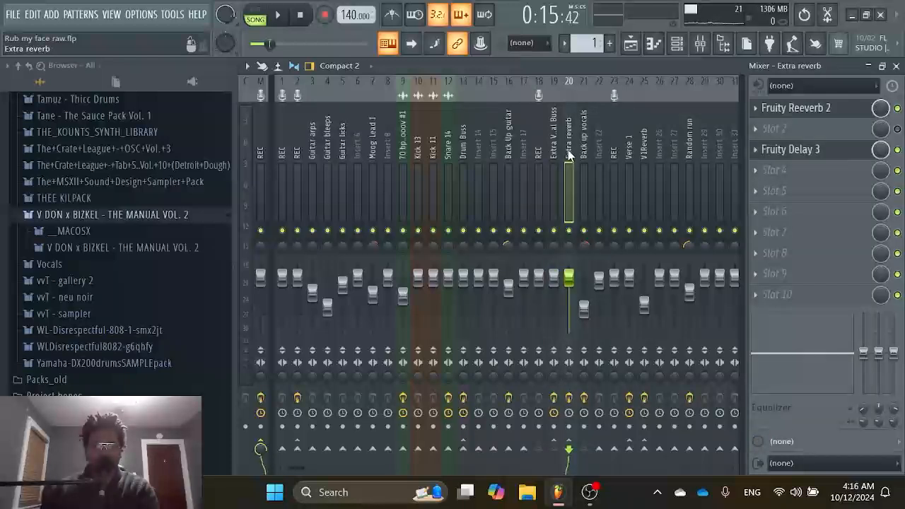
{"action": "left_click", "coordinate": [586, 140]}
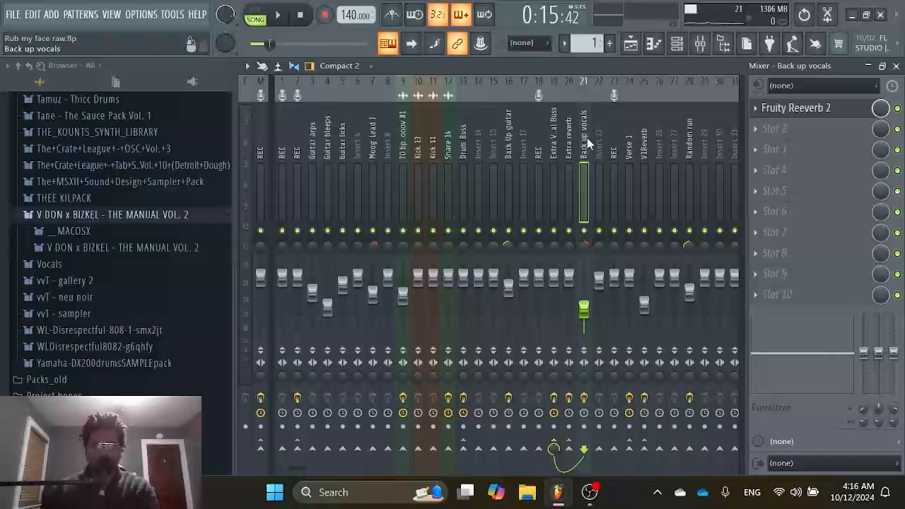
{"action": "left_click", "coordinate": [632, 160]}
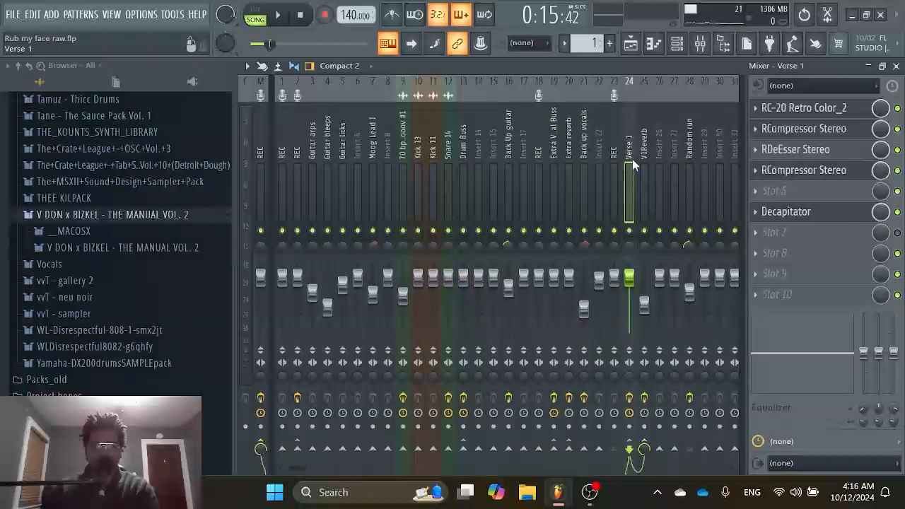
{"action": "left_click", "coordinate": [558, 135]}
{"action": "left_click", "coordinate": [539, 141]}
{"action": "left_click", "coordinate": [568, 152]}
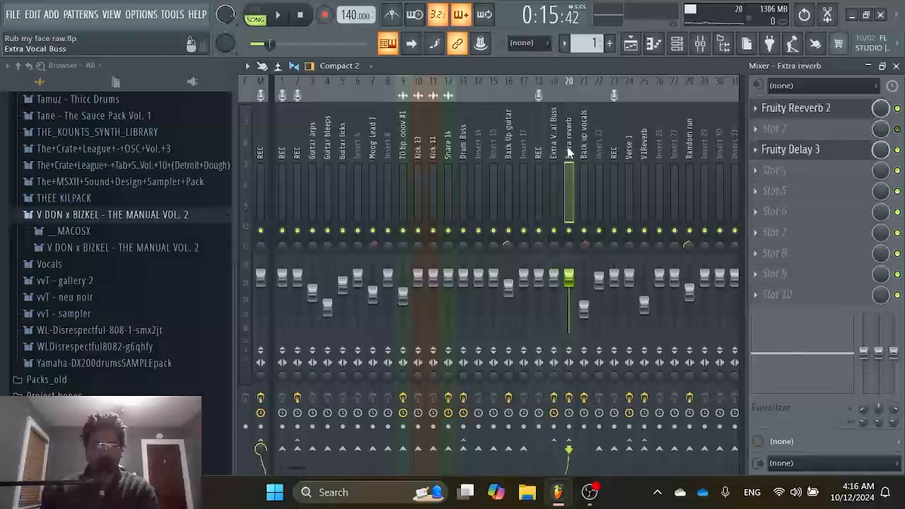
{"action": "left_click", "coordinate": [559, 150]}
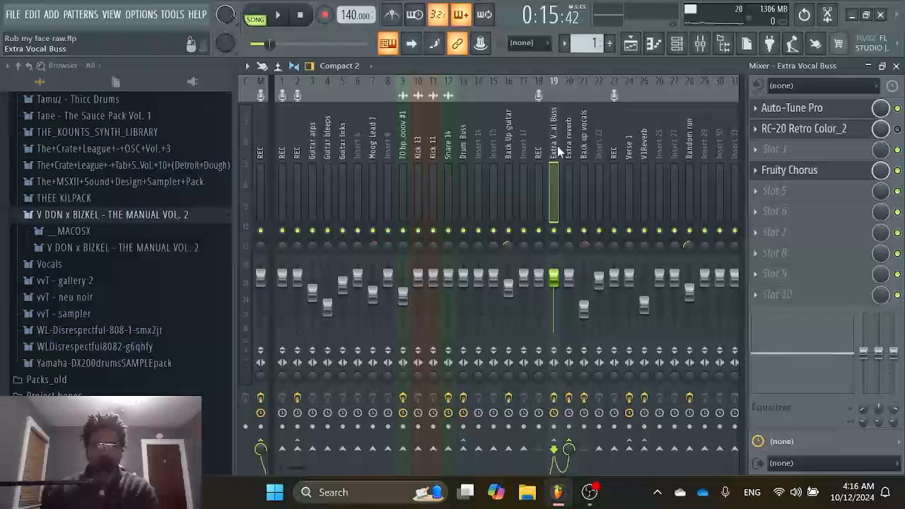
Look over the vocal and guitar clips in the playlist, and check the Random run insert's effects in the mixer.
{"action": "left_click", "coordinate": [629, 43]}
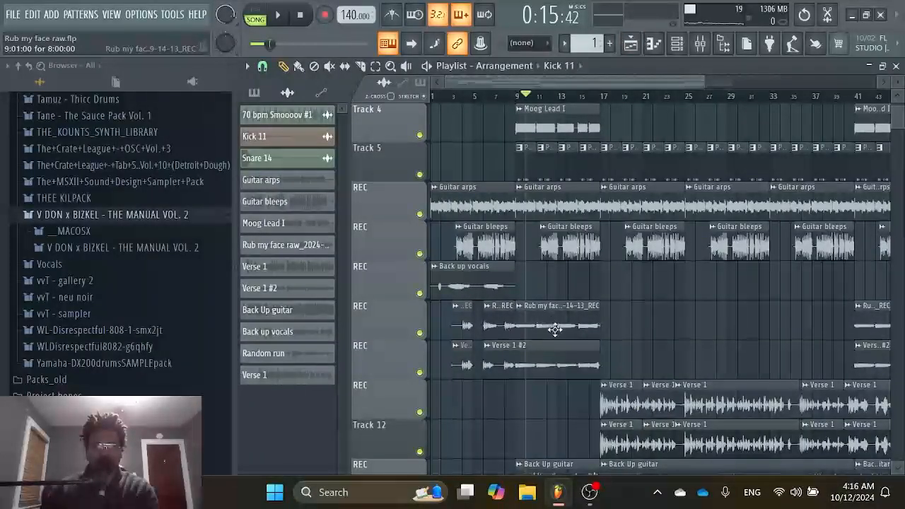
{"action": "scroll", "coordinate": [555, 329], "scroll_direction": "down", "scroll_amount": 3}
{"action": "left_click", "coordinate": [700, 44]}
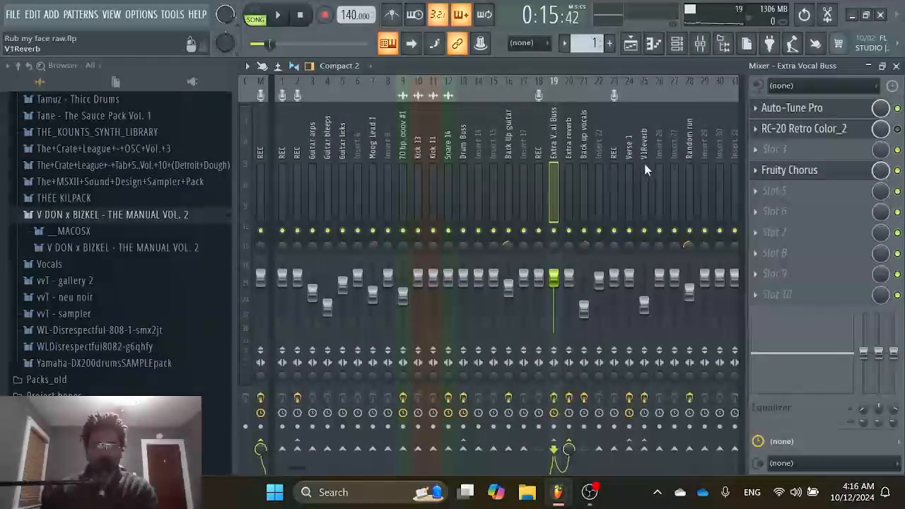
{"action": "left_click", "coordinate": [685, 158]}
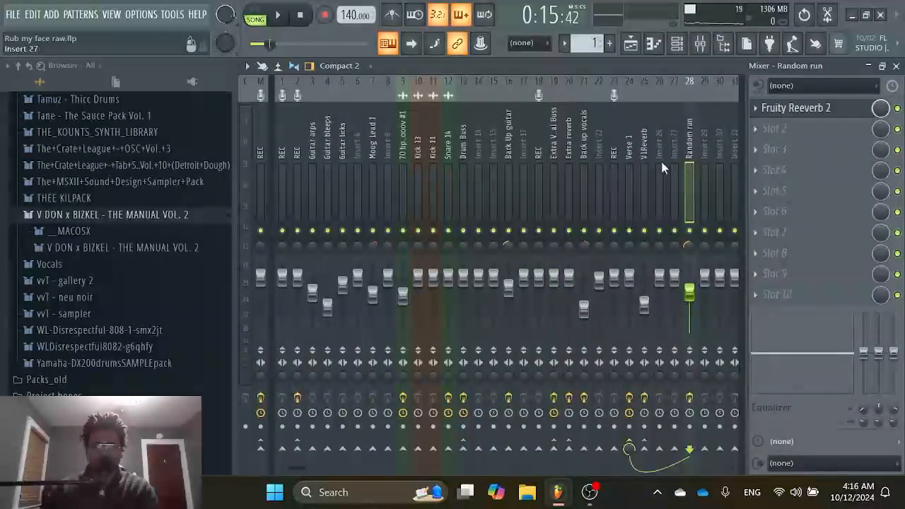
Play the song from bar 10 in the playlist and mute Tracks 1, 2, 3 and 5 while it plays.
{"action": "left_click", "coordinate": [631, 44]}
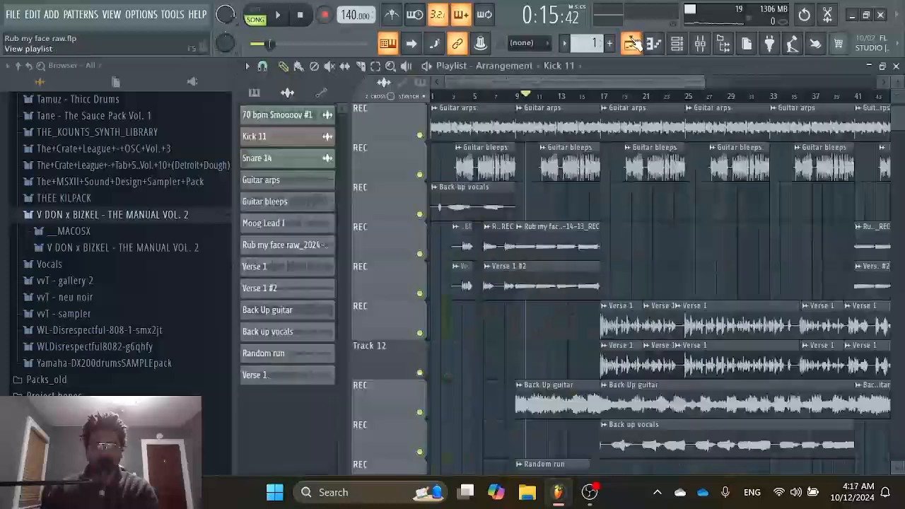
{"action": "key", "text": "space"}
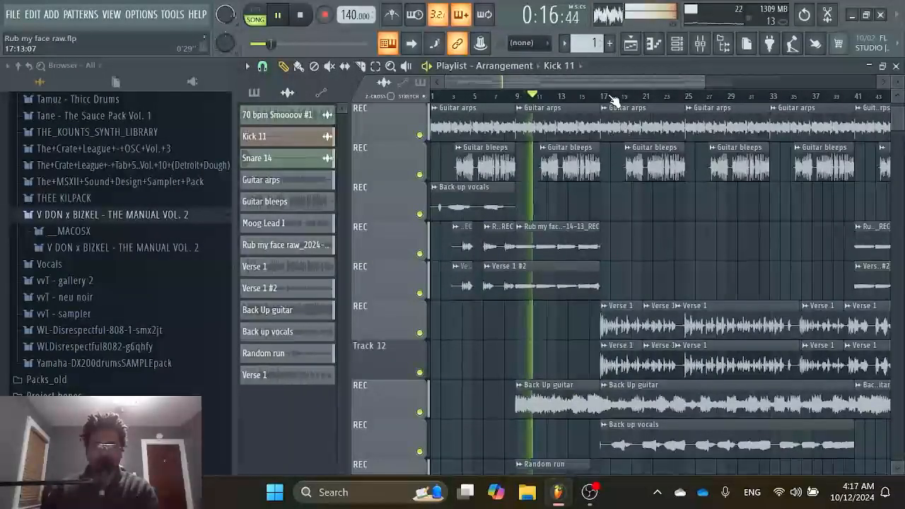
{"action": "scroll", "coordinate": [424, 159], "scroll_direction": "up", "scroll_amount": 5}
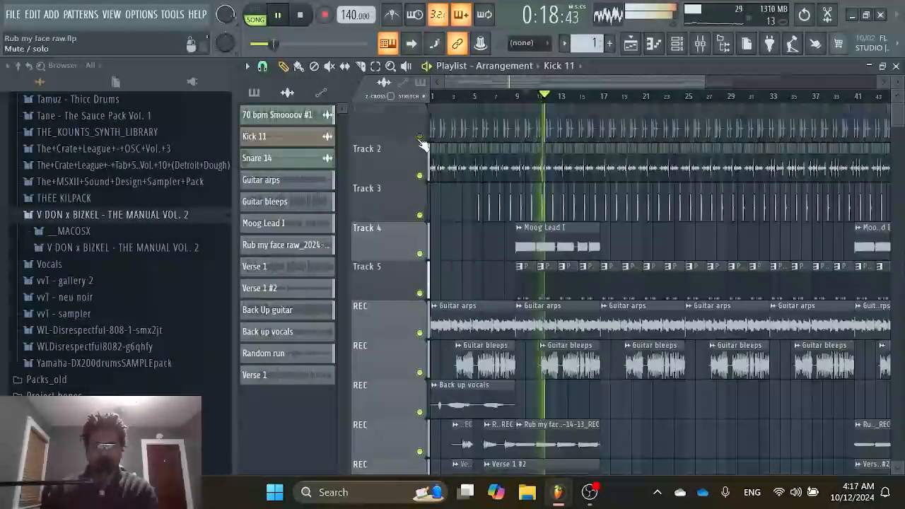
{"action": "left_click_drag", "start_coordinate": [420, 138], "coordinate": [420, 214]}
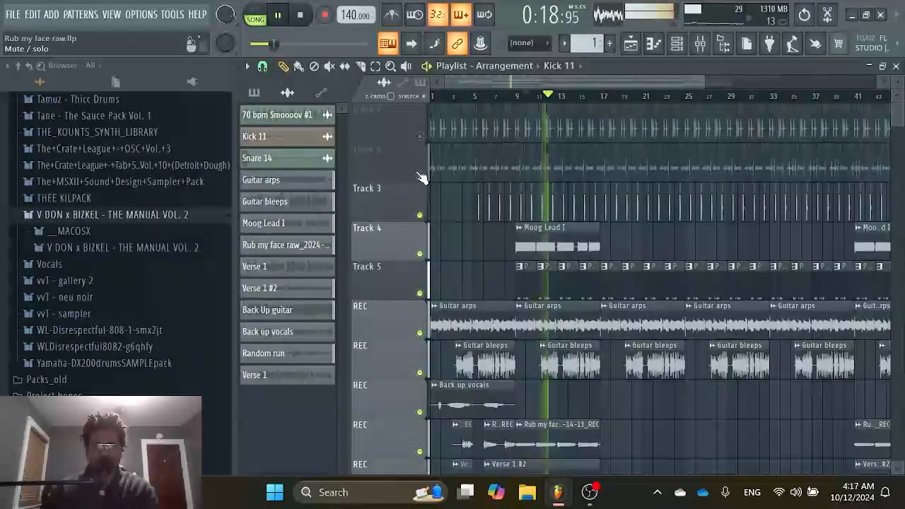
{"action": "left_click", "coordinate": [419, 292]}
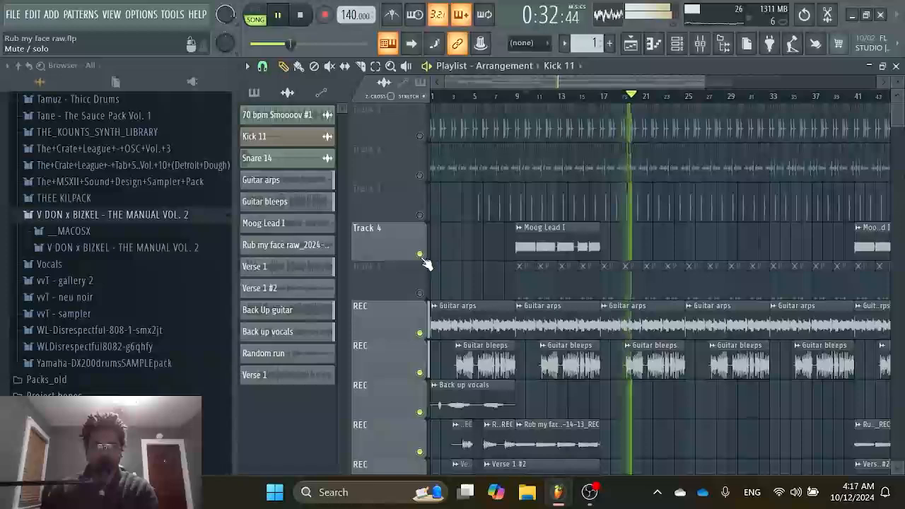
Follow the vocal tracks as the song plays, mute the lower Back up vocals track, and stop playback.
{"action": "scroll", "coordinate": [518, 258], "scroll_direction": "down", "scroll_amount": 6}
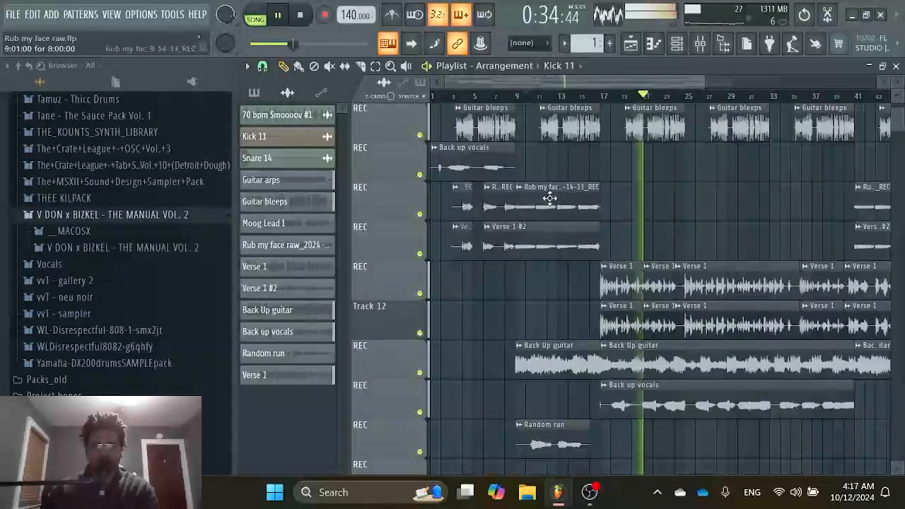
{"action": "left_click_drag", "start_coordinate": [599, 82], "coordinate": [636, 82]}
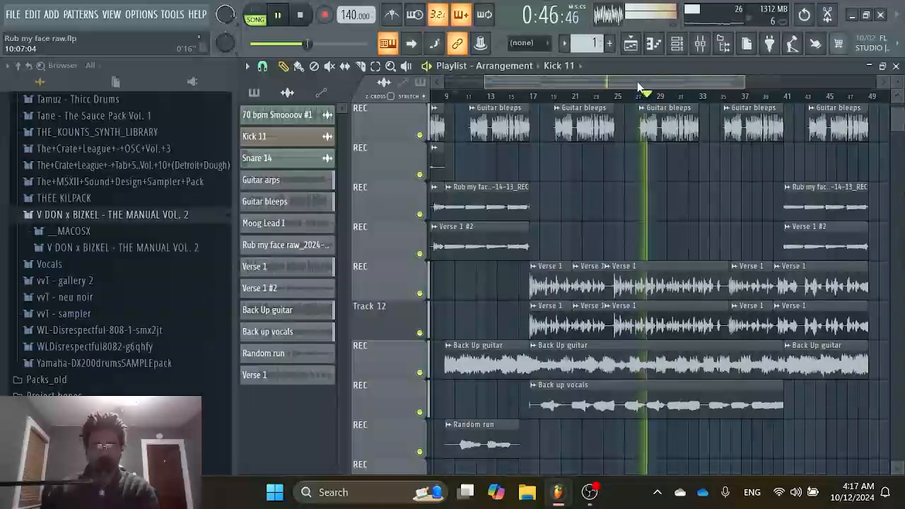
{"action": "left_click", "coordinate": [424, 417]}
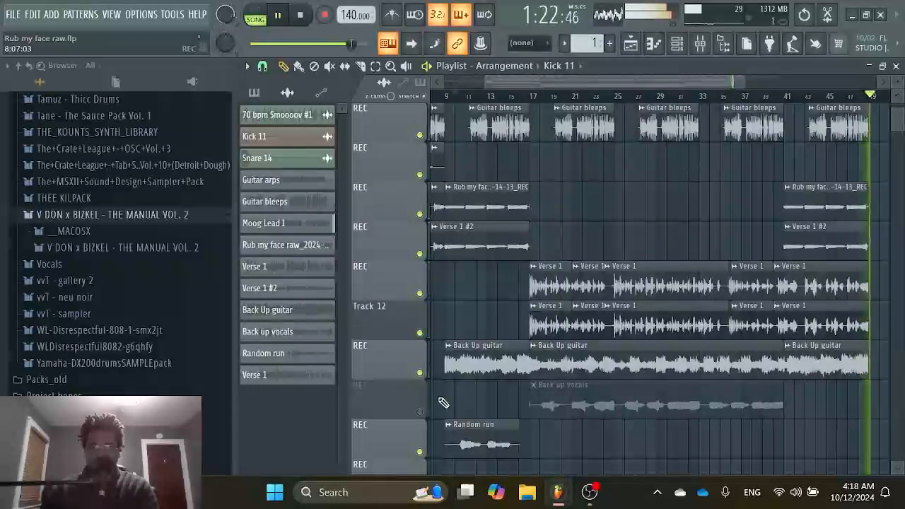
{"action": "key", "text": "space"}
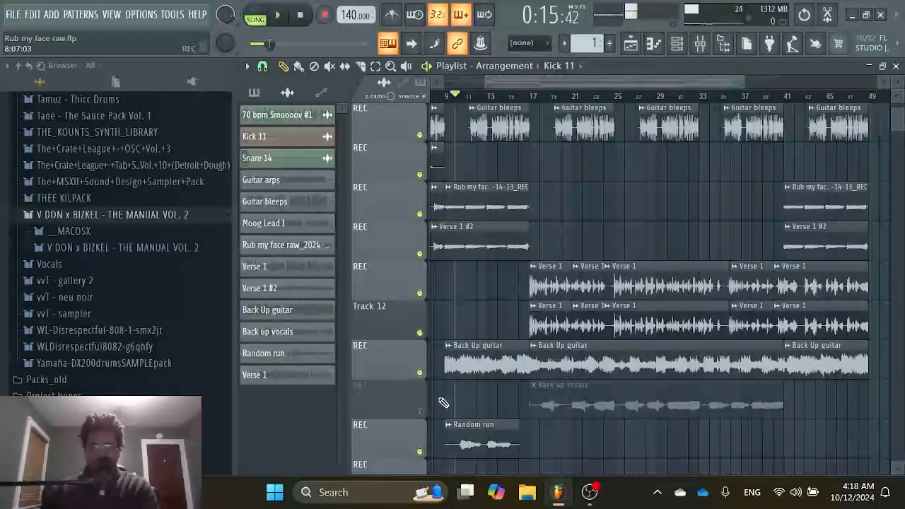
Open the equalizer in the Verse 1 insert's RC-20 Retro Color_2 slot and play the song through it, stopping after listening.
{"action": "left_click", "coordinate": [703, 46]}
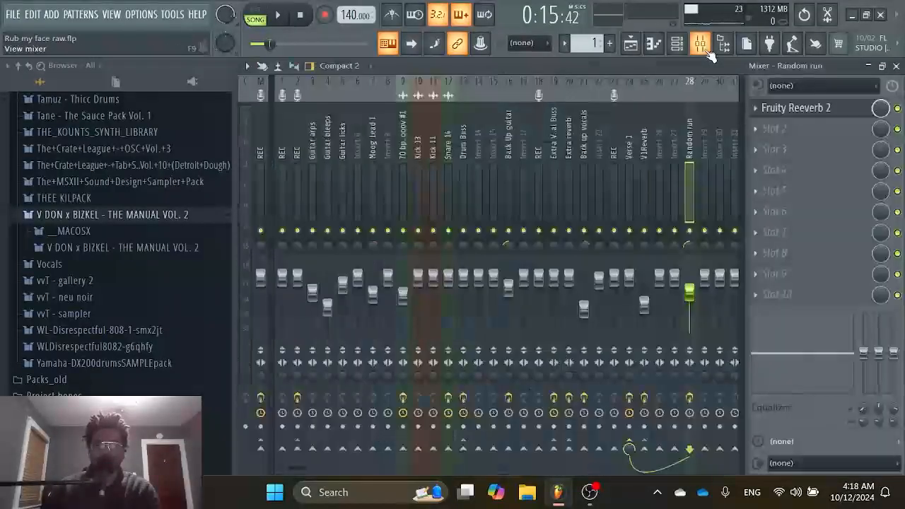
{"action": "left_click", "coordinate": [570, 160]}
{"action": "left_click", "coordinate": [629, 157]}
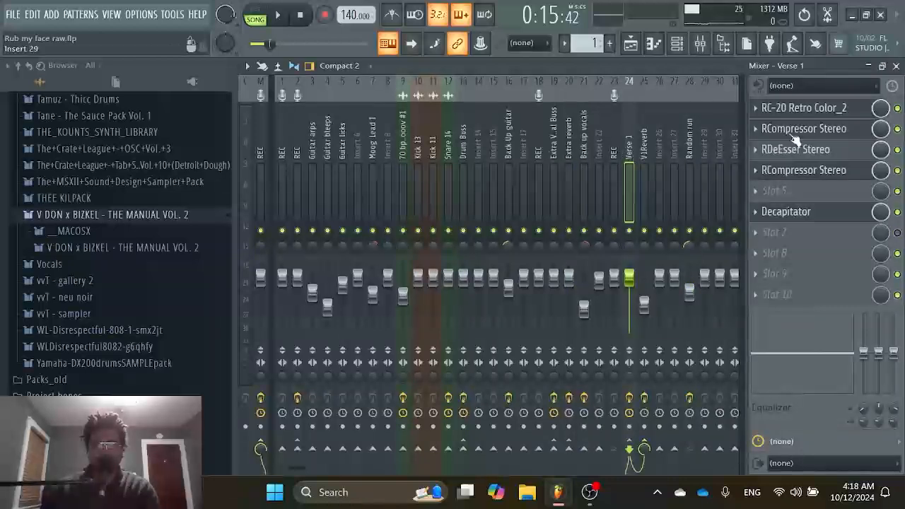
{"action": "left_click", "coordinate": [814, 113]}
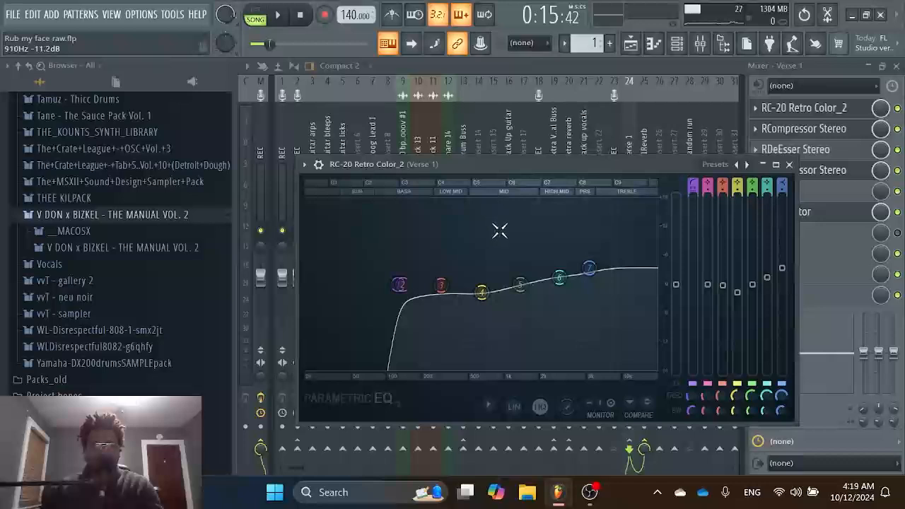
{"action": "left_click", "coordinate": [281, 14]}
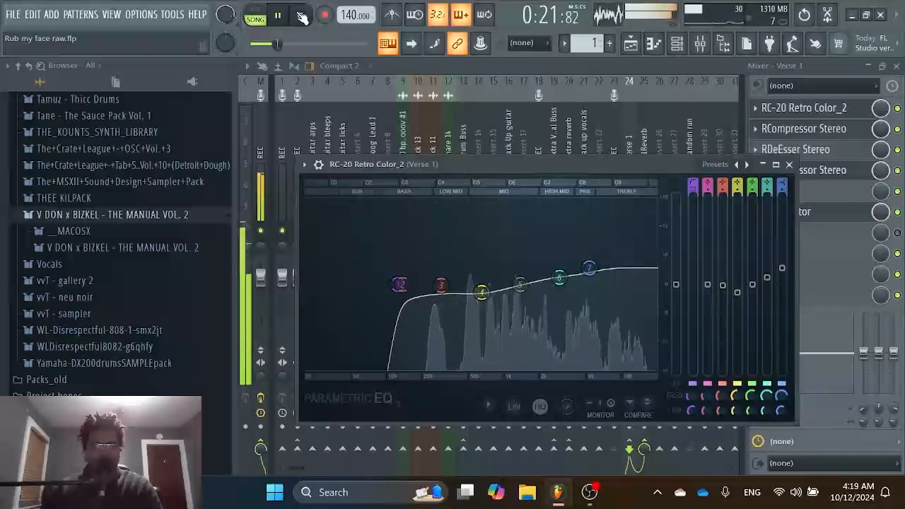
{"action": "key", "text": "space"}
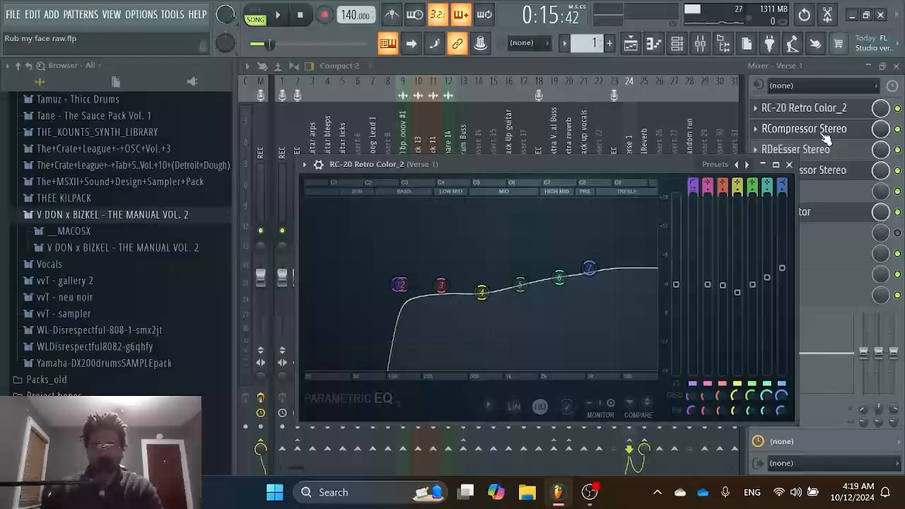
Inspect the settings of both RCompressor Stereo plugins, RDeEsser Stereo and Decapitator on the Verse 1 insert, and close the last plugin.
{"action": "left_click", "coordinate": [820, 130]}
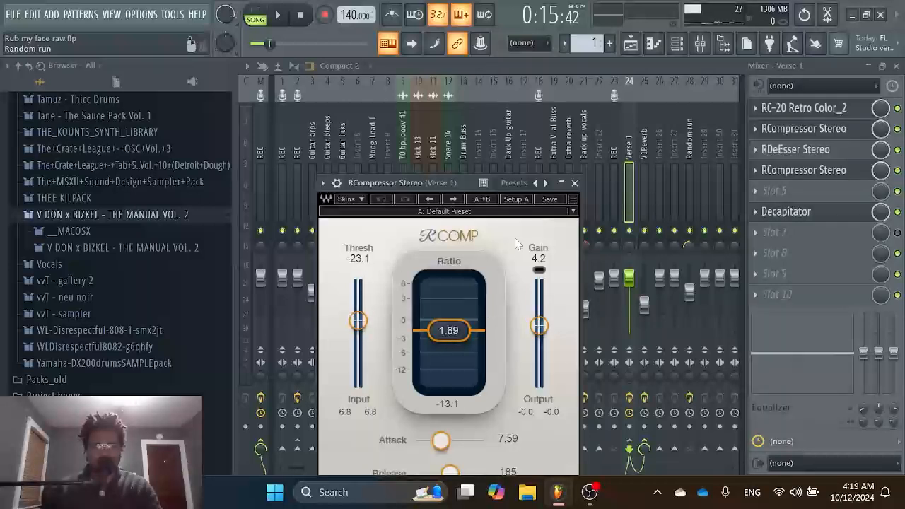
{"action": "left_click", "coordinate": [832, 170]}
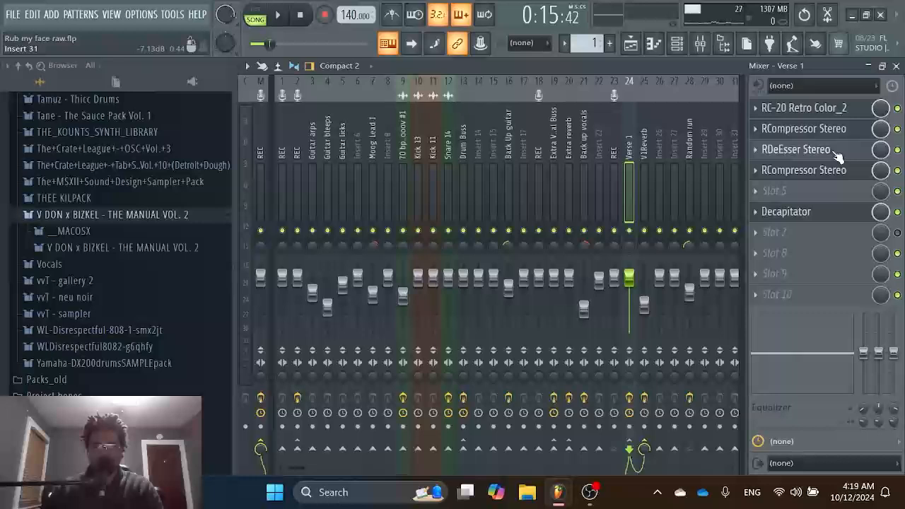
{"action": "left_click", "coordinate": [833, 150]}
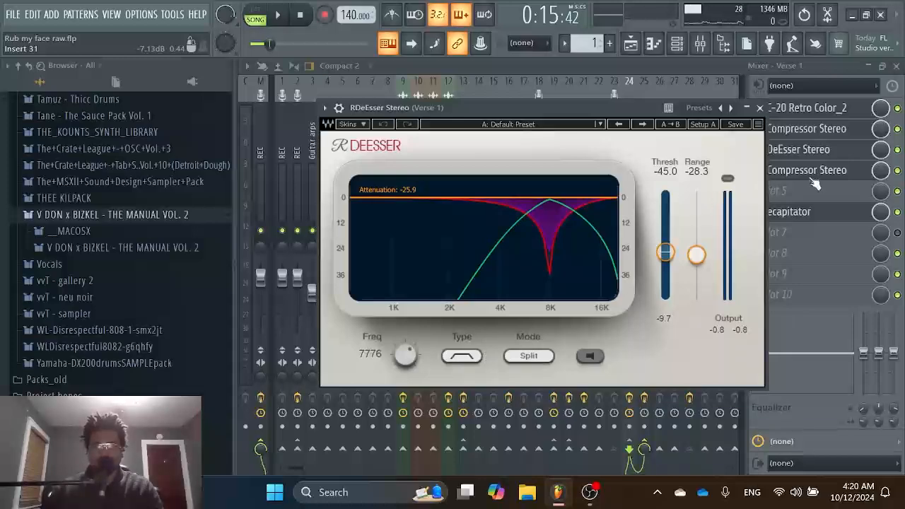
{"action": "left_click", "coordinate": [816, 171]}
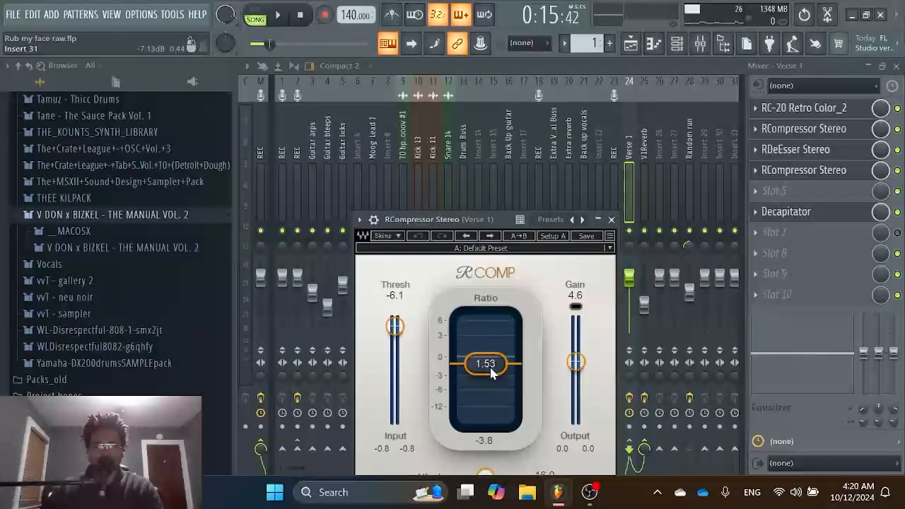
{"action": "left_click", "coordinate": [833, 212]}
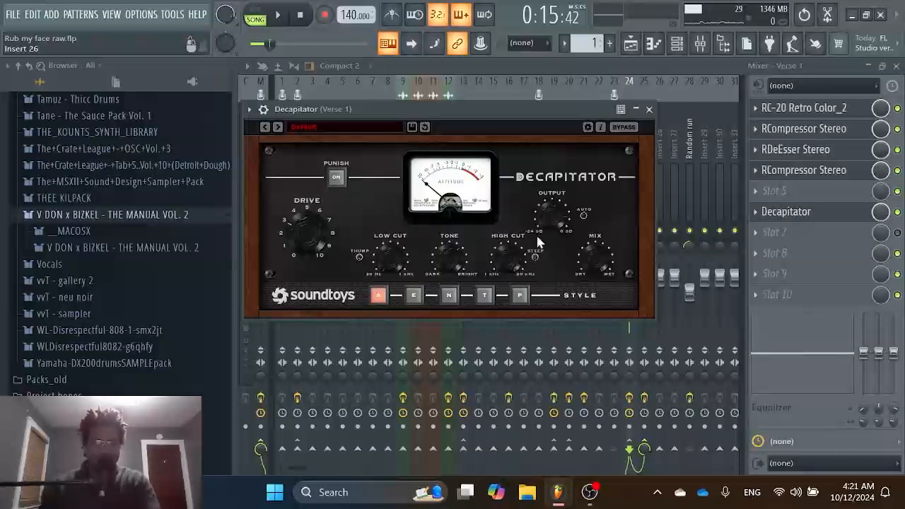
{"action": "left_click", "coordinate": [578, 64]}
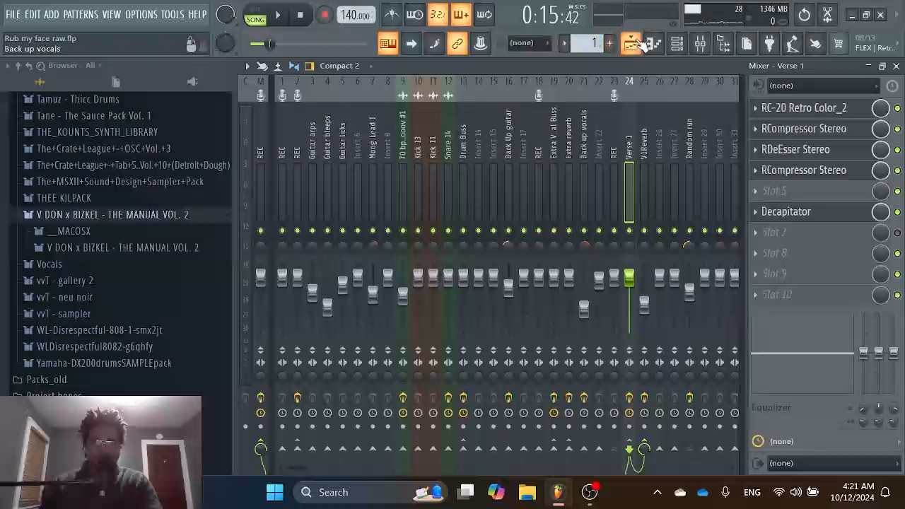
Inspect the Fruity Reeverb 2 settings on the V1Reverb mixer insert and close the plugin.
{"action": "left_click", "coordinate": [643, 145]}
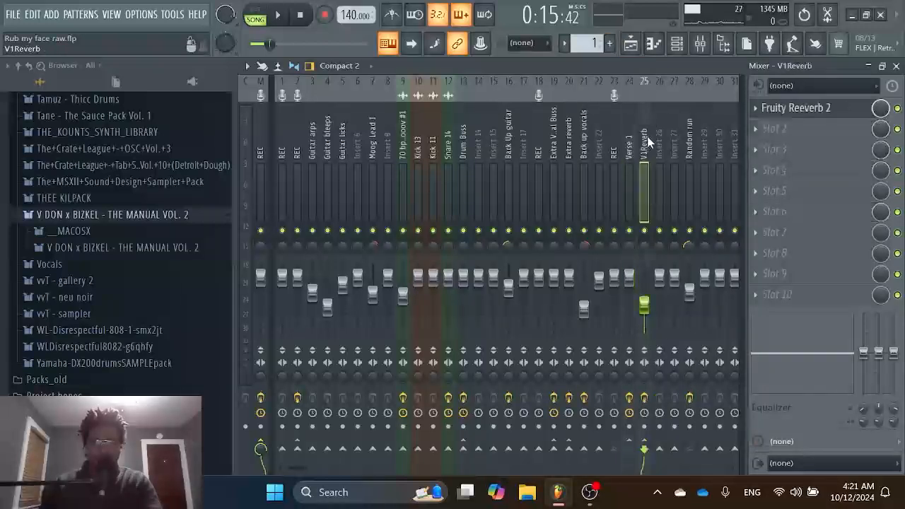
{"action": "left_click", "coordinate": [773, 118]}
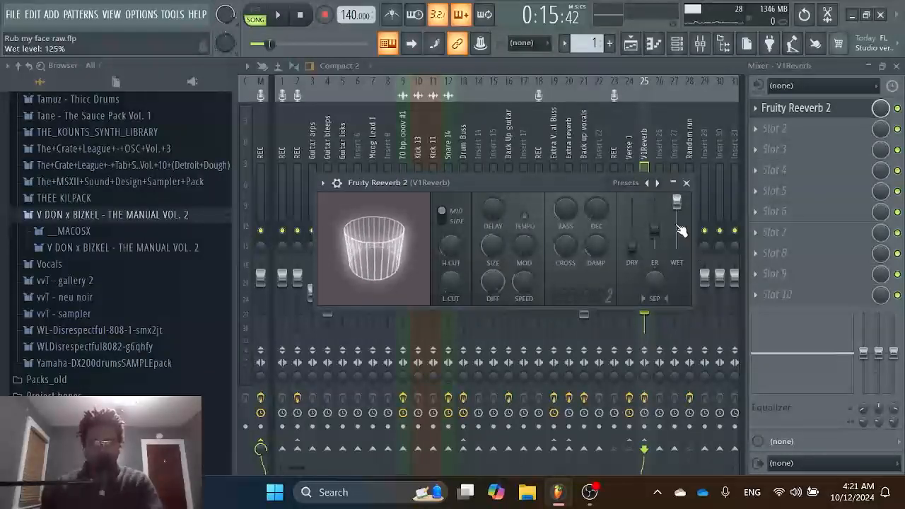
{"action": "left_click", "coordinate": [645, 139]}
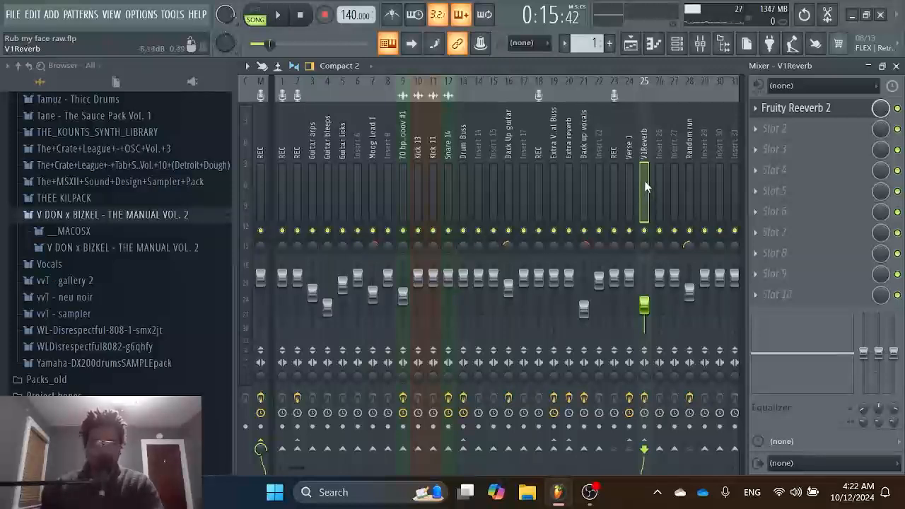
Look over the whole arrangement in the playlist and inspect Fruity parametric EQ 2 and H-Comp Mono on the Drum Buss insert.
{"action": "left_click", "coordinate": [635, 55]}
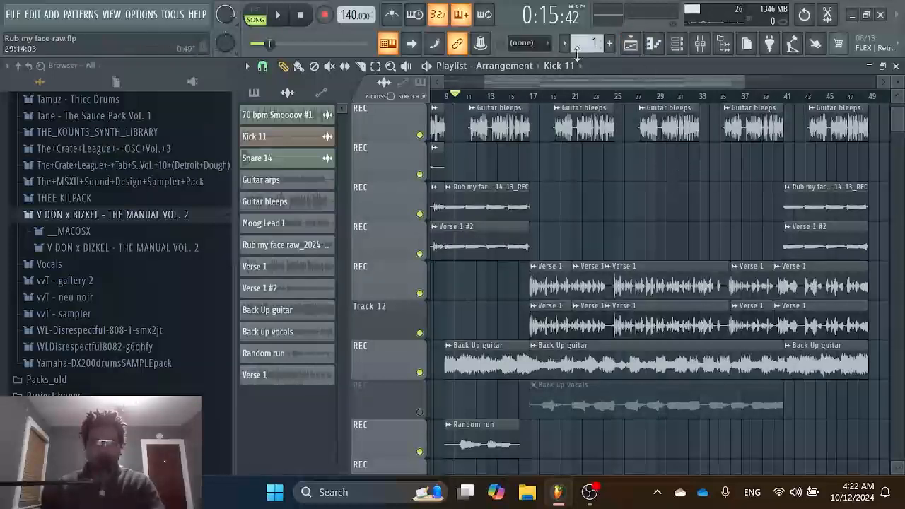
{"action": "left_click_drag", "start_coordinate": [564, 79], "coordinate": [486, 76]}
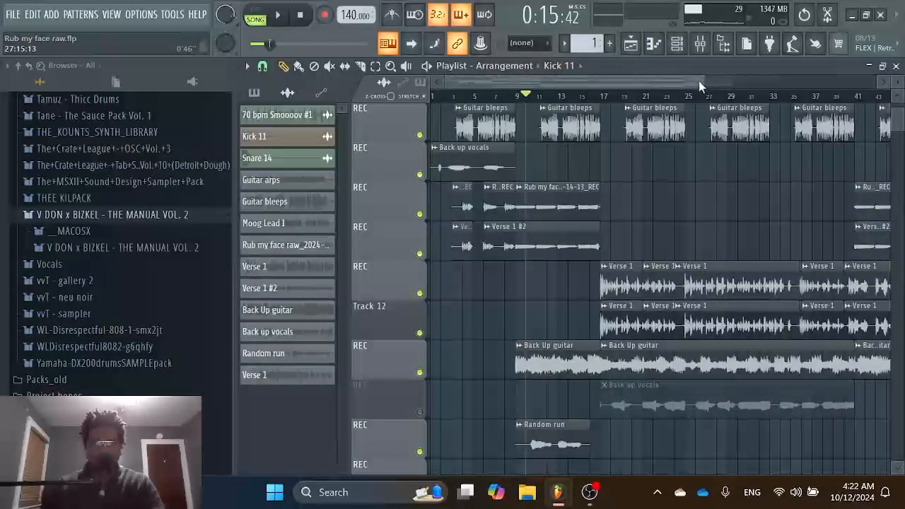
{"action": "left_click_drag", "start_coordinate": [703, 82], "coordinate": [869, 84]}
{"action": "scroll", "coordinate": [829, 226], "scroll_direction": "up", "scroll_amount": 6}
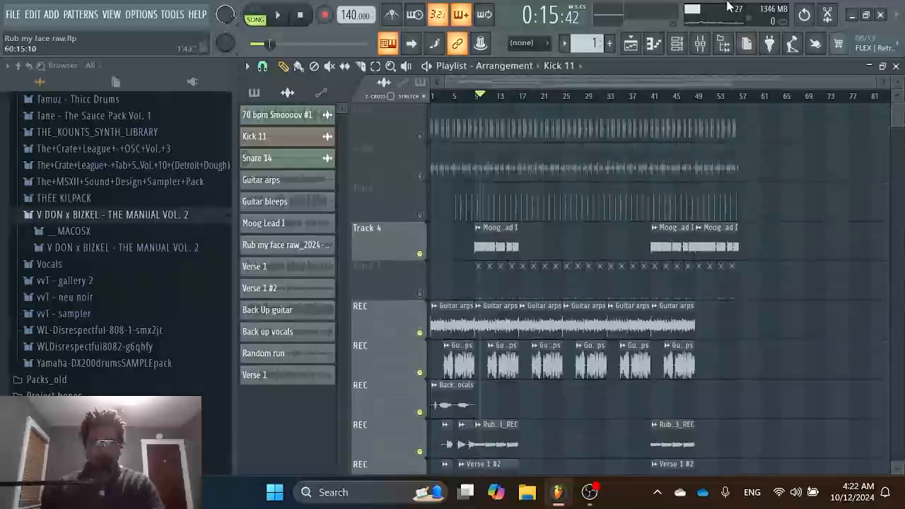
{"action": "left_click", "coordinate": [700, 43]}
{"action": "left_click", "coordinate": [462, 164]}
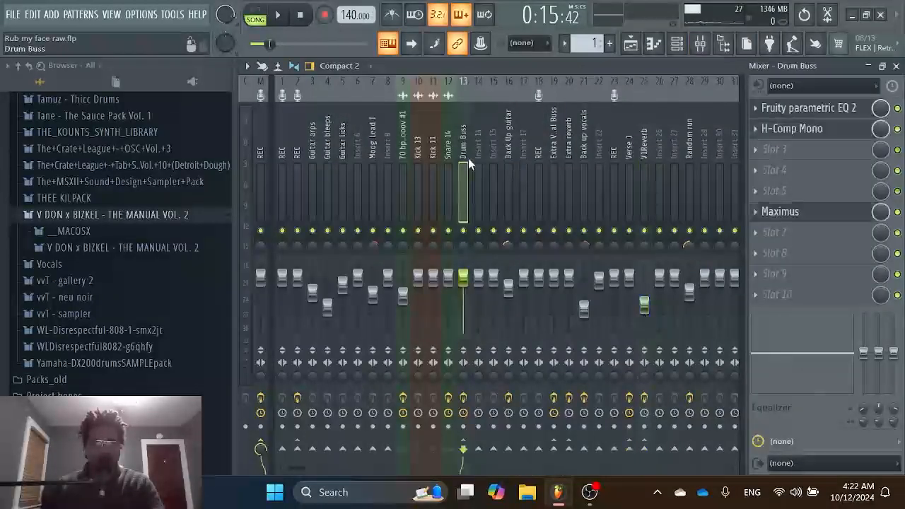
{"action": "left_click", "coordinate": [854, 112]}
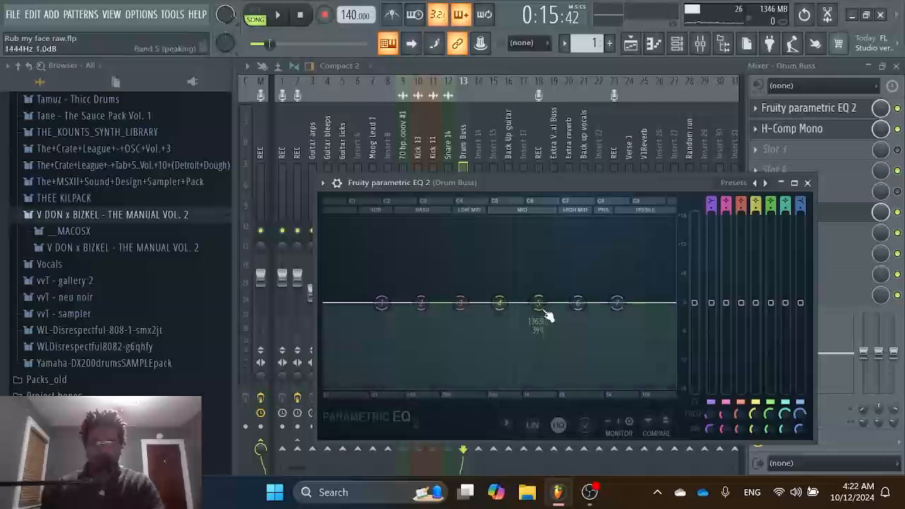
{"action": "left_click", "coordinate": [825, 128]}
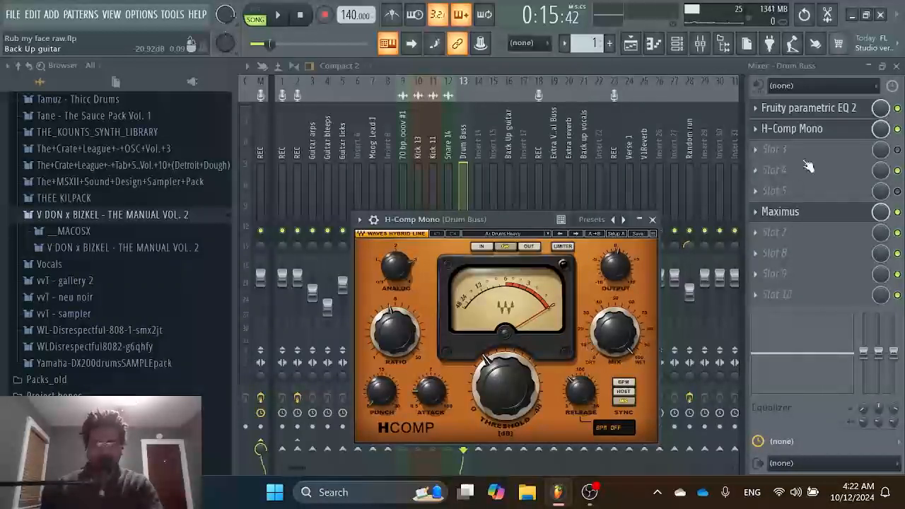
{"action": "key", "text": "Escape"}
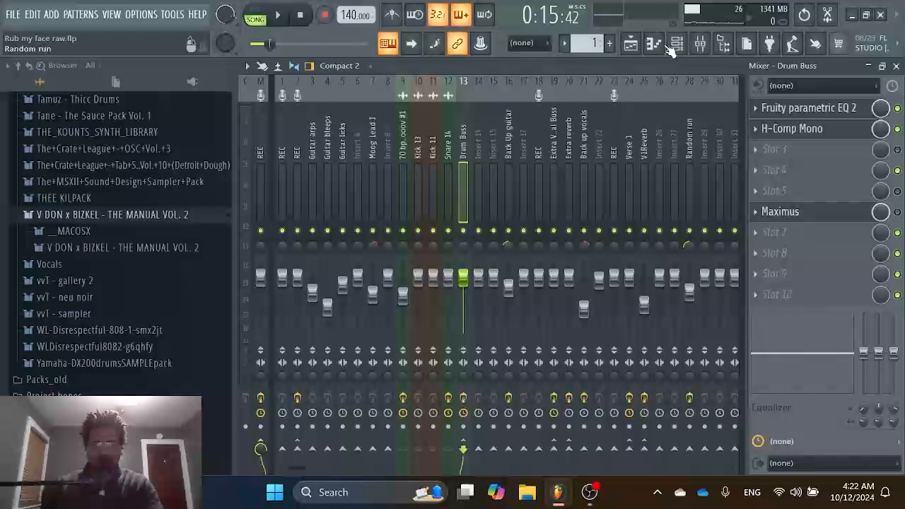
Leave only Tracks 1, 2, 3 and 5 unmuted in the playlist and play the song to hear the drums.
{"action": "left_click", "coordinate": [629, 40]}
{"action": "left_click", "coordinate": [419, 136]}
{"action": "left_click", "coordinate": [419, 175]}
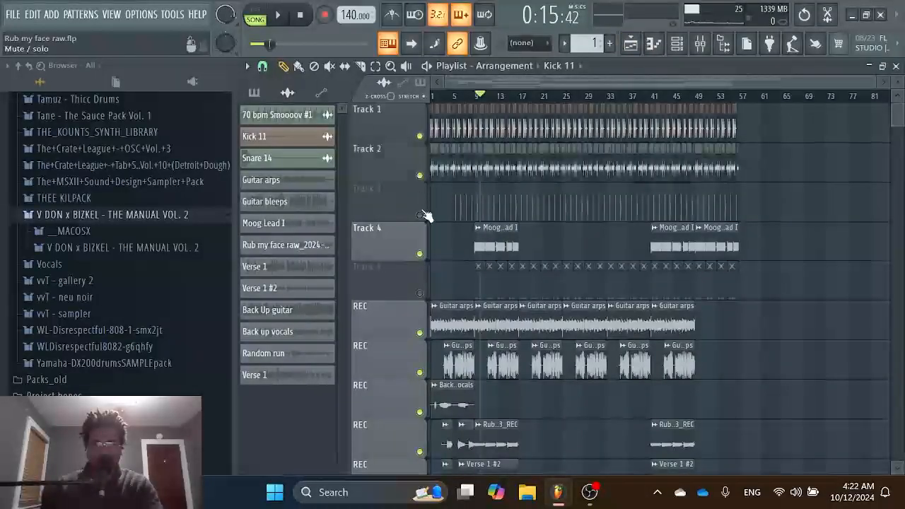
{"action": "left_click", "coordinate": [420, 215]}
{"action": "left_click", "coordinate": [419, 254]}
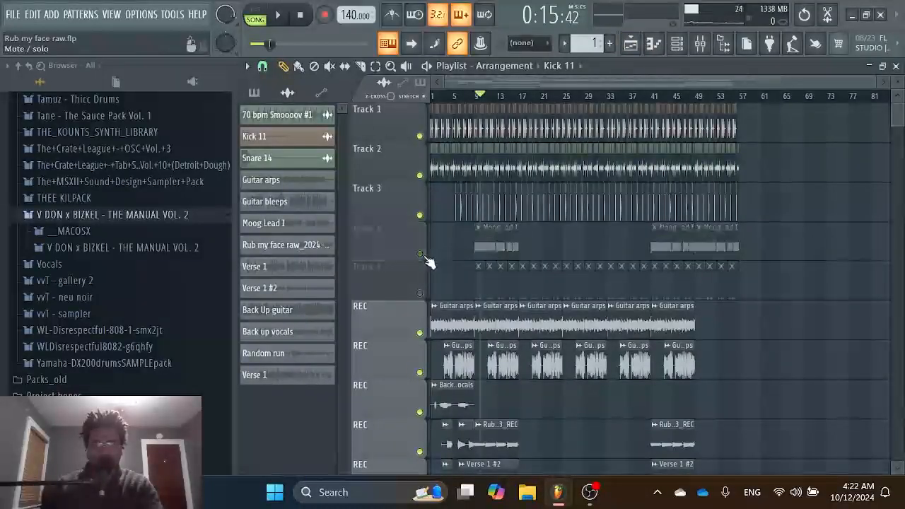
{"action": "left_click", "coordinate": [420, 254], "text": "ctrl"}
{"action": "right_click", "coordinate": [419, 215]}
{"action": "left_click", "coordinate": [419, 175]}
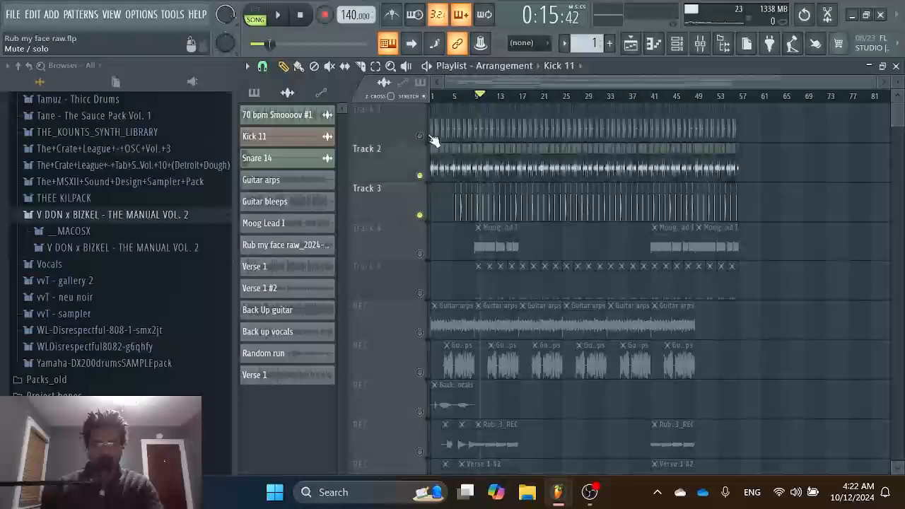
{"action": "left_click", "coordinate": [419, 135]}
{"action": "left_click", "coordinate": [419, 292]}
{"action": "key", "text": "space"}
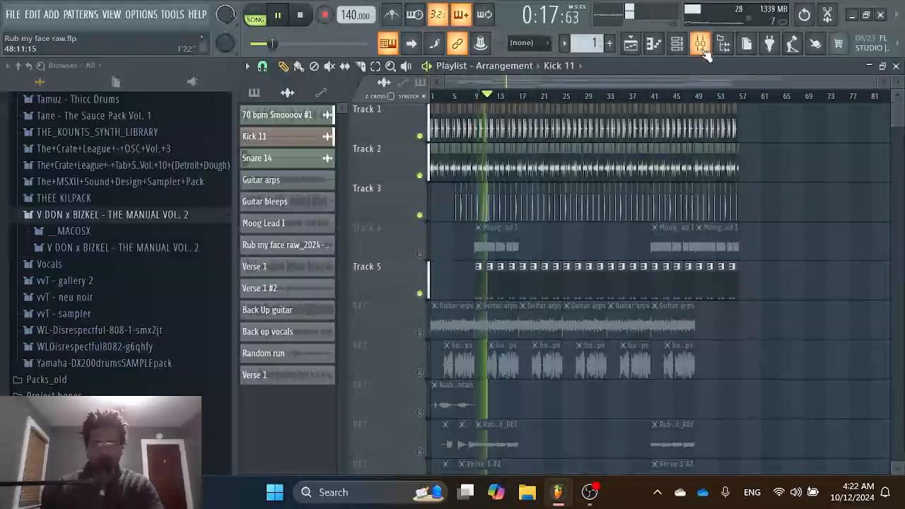
Examine Maximus and its preset list on the Drum Buss insert while the drums play, and stop playback.
{"action": "key", "text": "F9"}
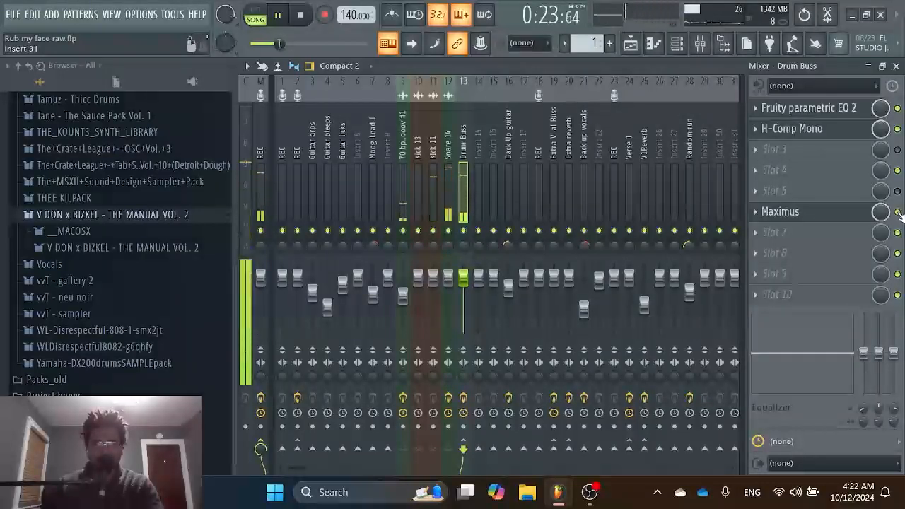
{"action": "left_click", "coordinate": [785, 211]}
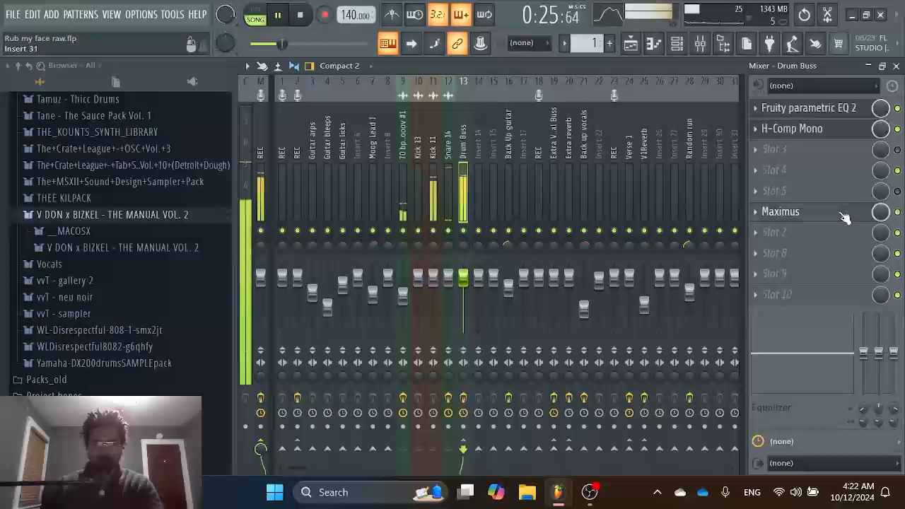
{"action": "left_click", "coordinate": [628, 128]}
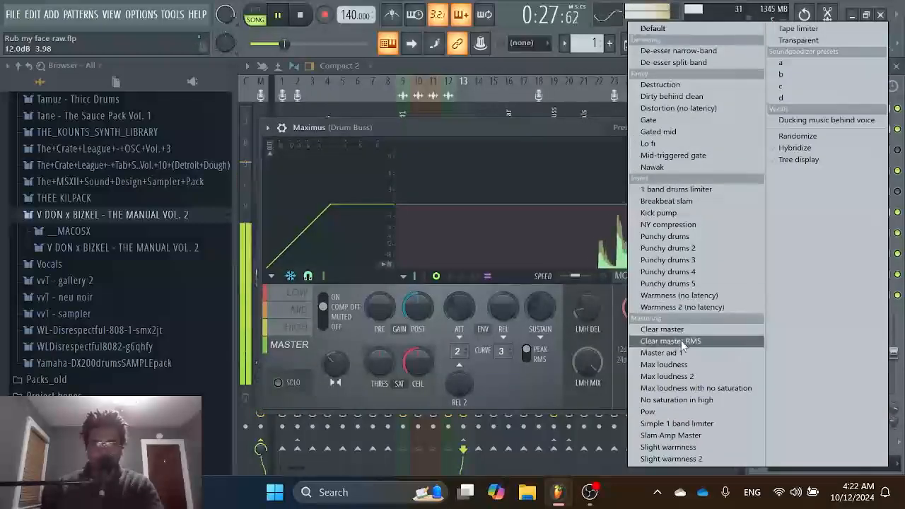
{"action": "left_click", "coordinate": [535, 65]}
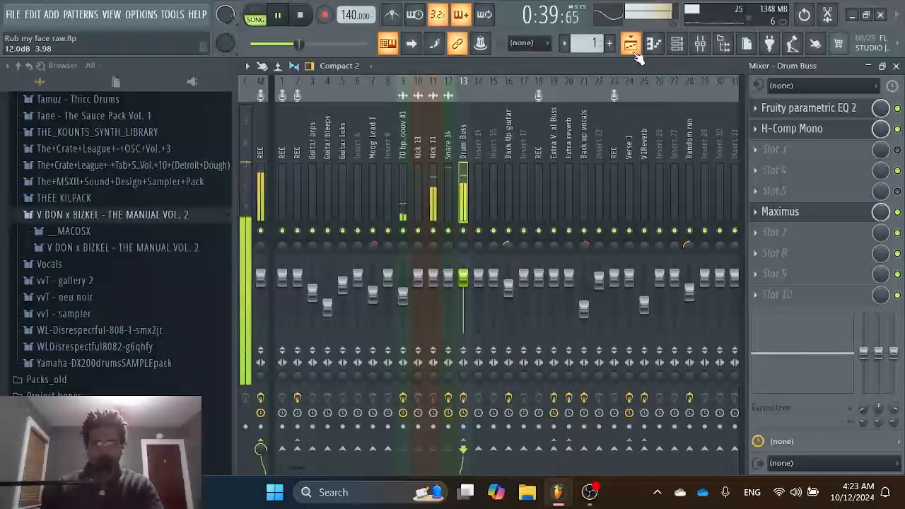
{"action": "left_click", "coordinate": [806, 209]}
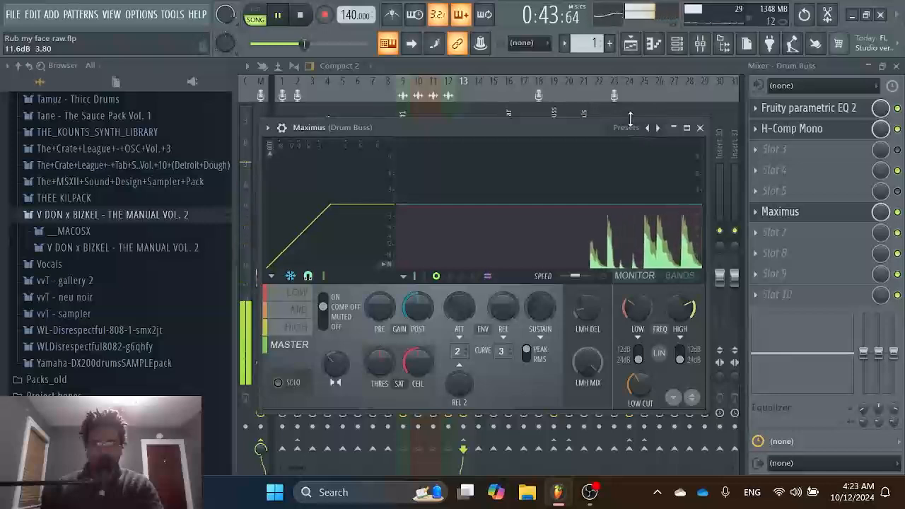
{"action": "left_click", "coordinate": [628, 128]}
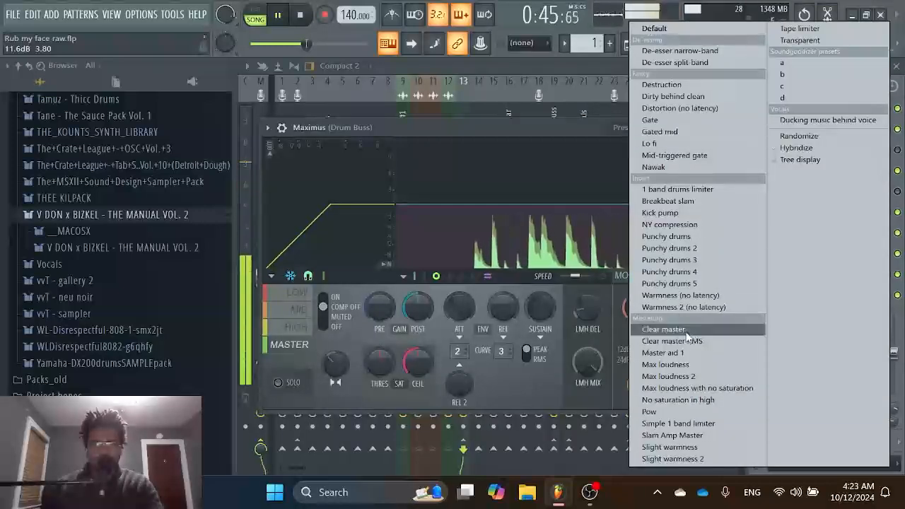
{"action": "left_click", "coordinate": [533, 126]}
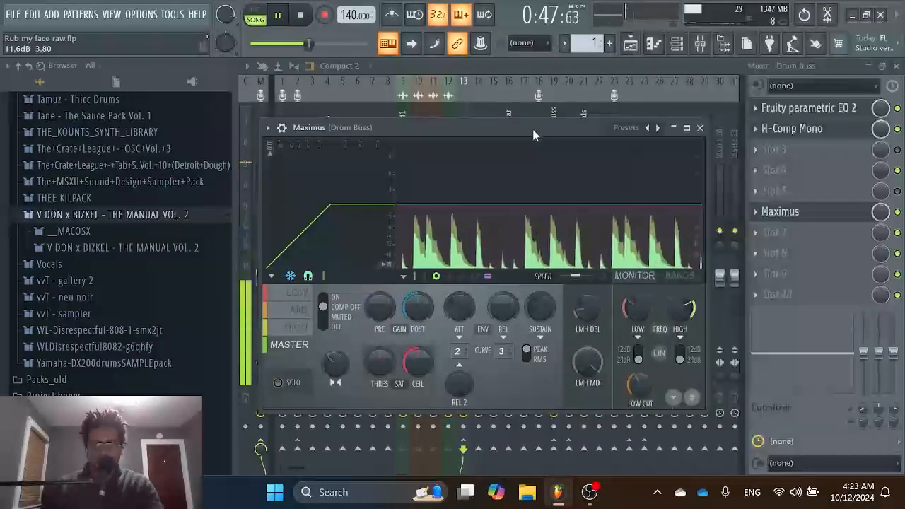
{"action": "key", "text": "space"}
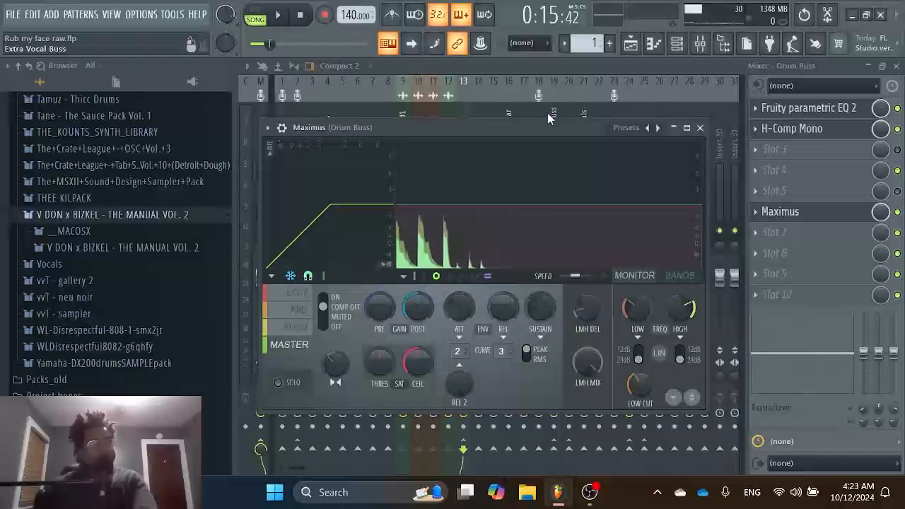
Unmute all tracks in the playlist and review the full arrangement.
{"action": "left_click", "coordinate": [630, 43]}
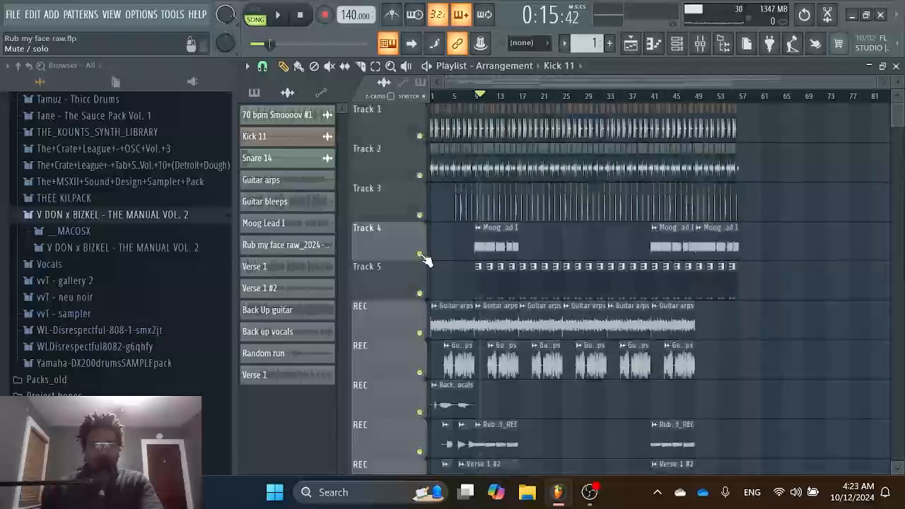
{"action": "scroll", "coordinate": [627, 247], "scroll_direction": "down", "scroll_amount": 6}
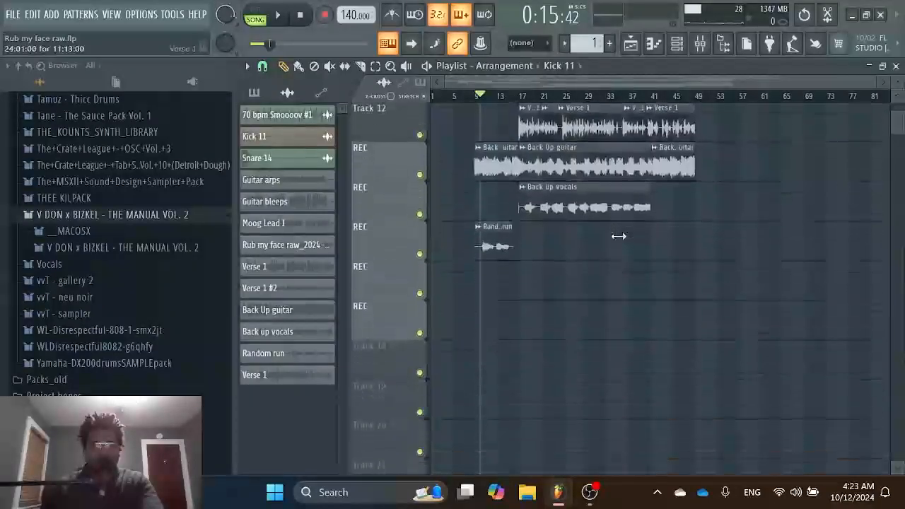
{"action": "scroll", "coordinate": [622, 241], "scroll_direction": "up", "scroll_amount": 5}
{"action": "scroll", "coordinate": [576, 207], "scroll_direction": "up", "scroll_amount": 2}
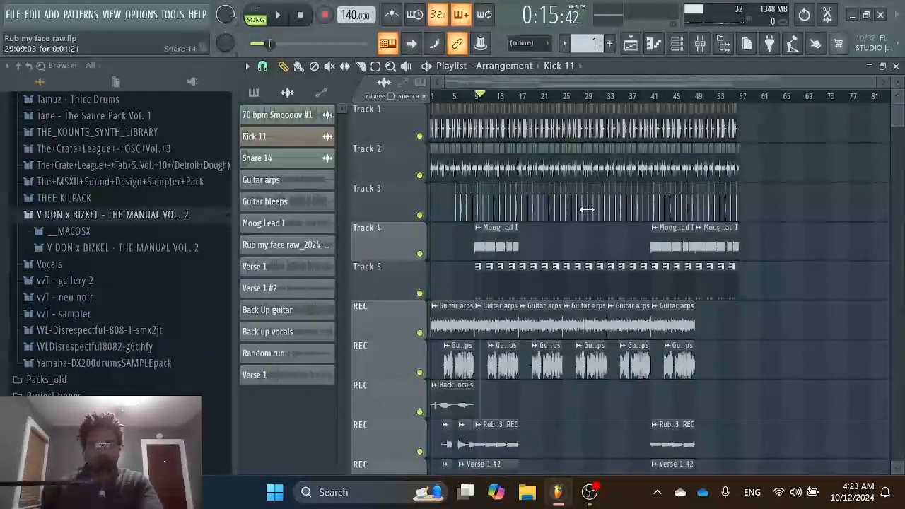